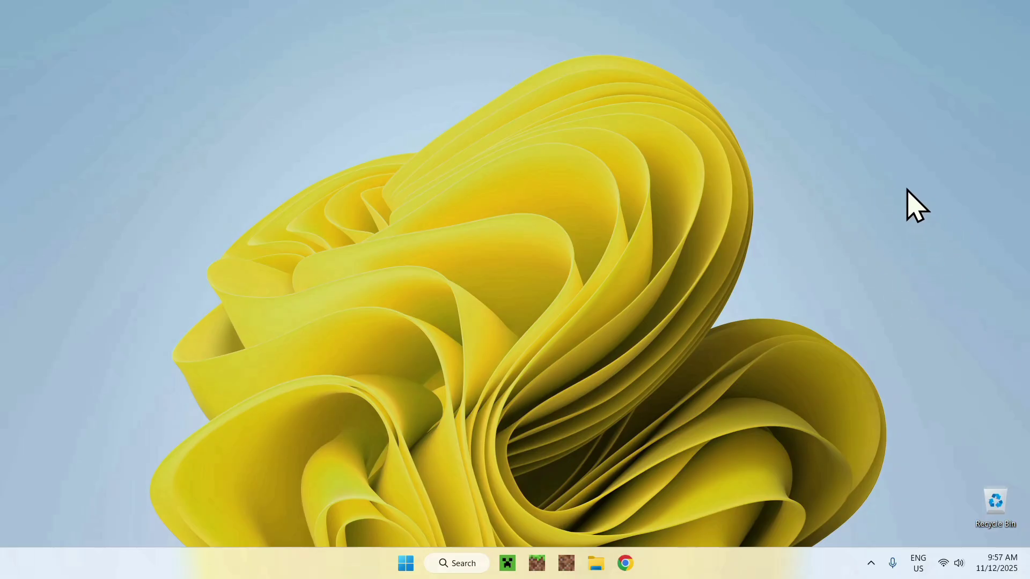
Step: Open Chrome, search Google for Modrinth, and go to the modrinth.com website
left_click(625, 563)
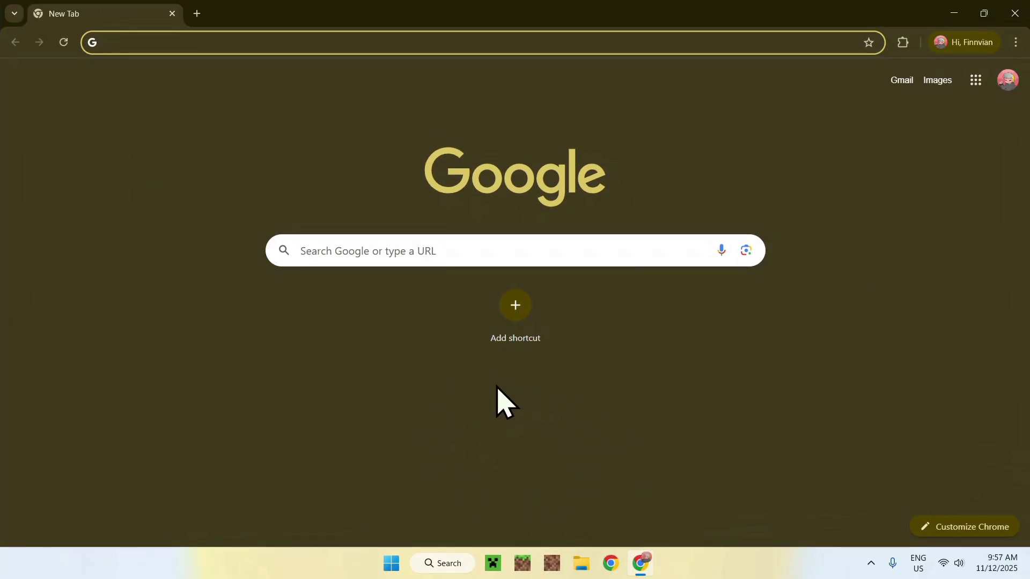
left_click(558, 251)
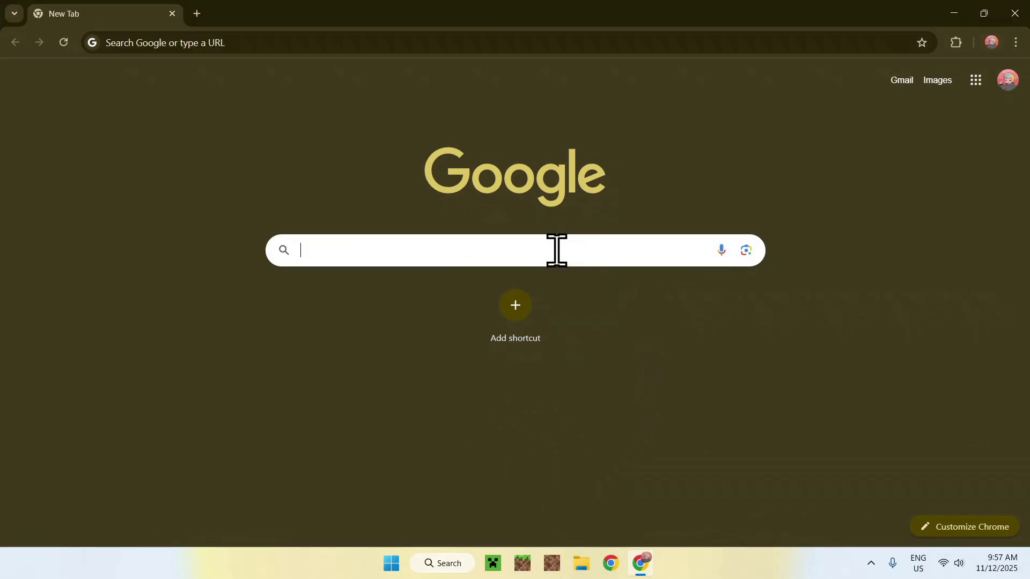
type("Modrinth")
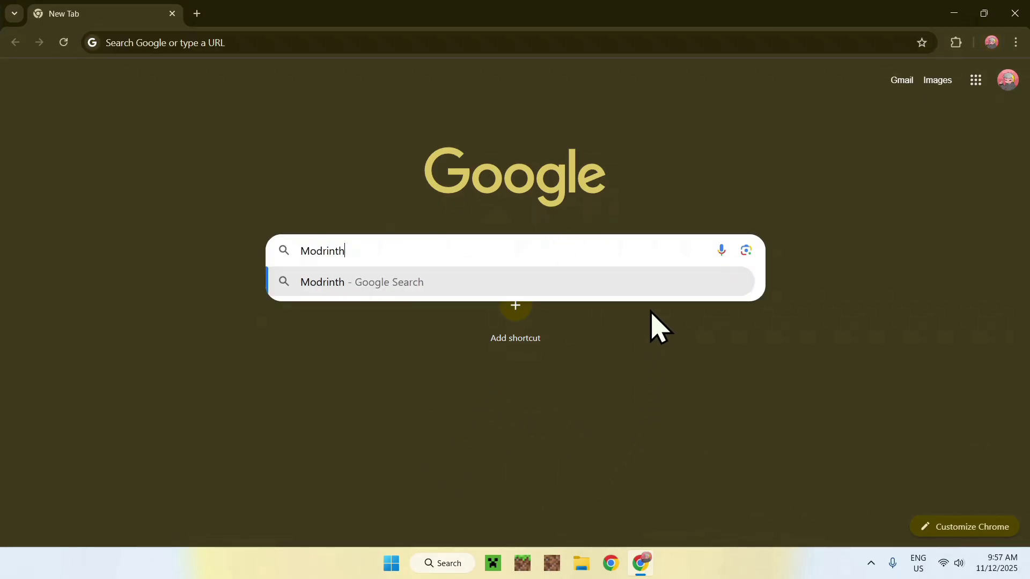
key("Return")
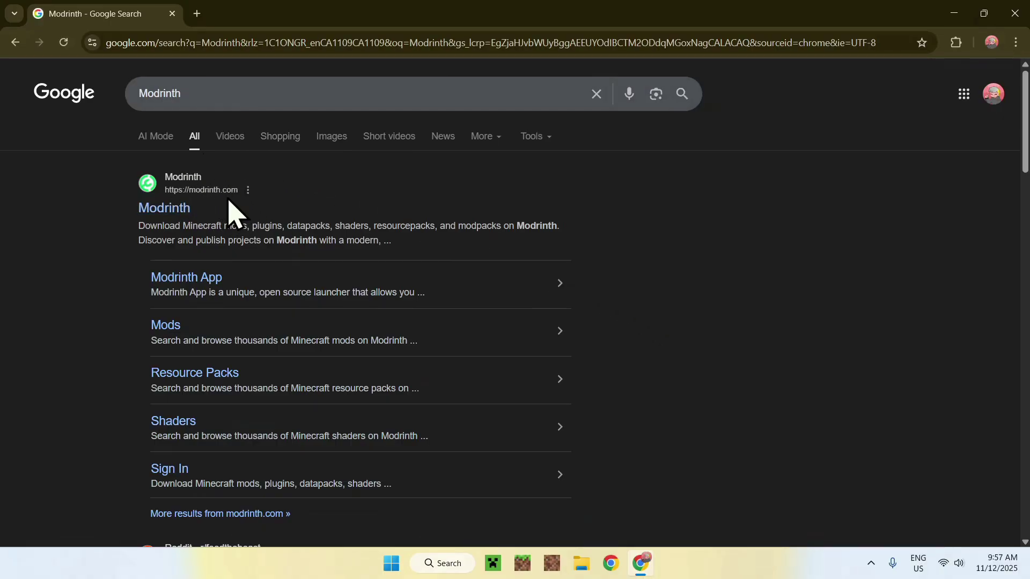
left_click(164, 210)
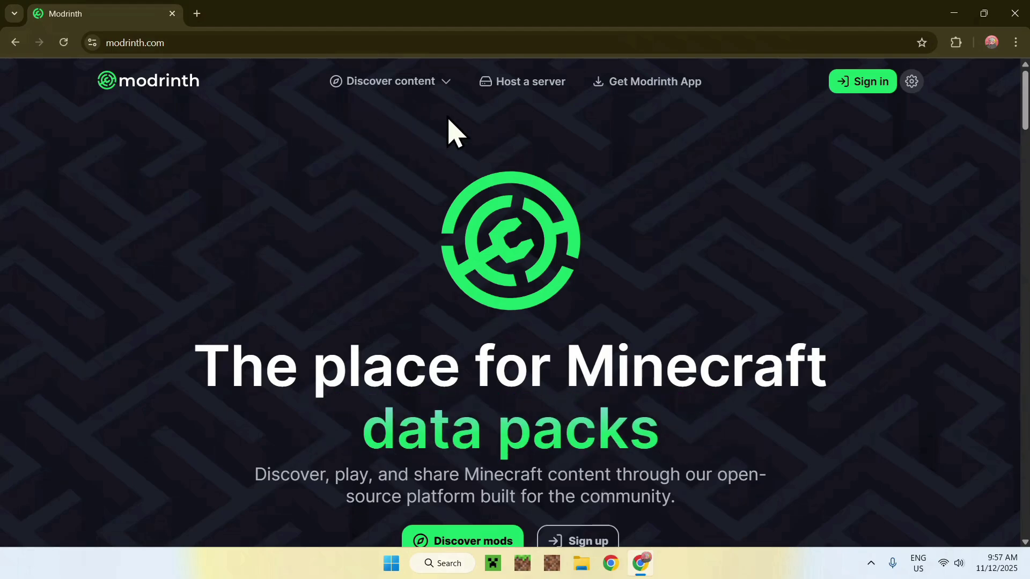
Step: Search the Modrinth mods for "Continuity" and open the Continuity mod page
mouse_move(382, 94)
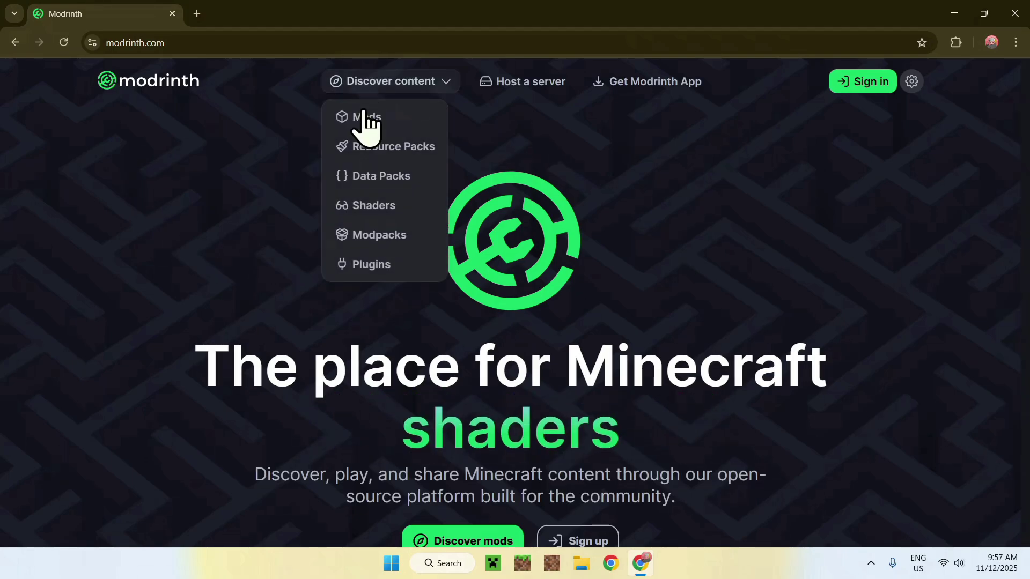
left_click(407, 118)
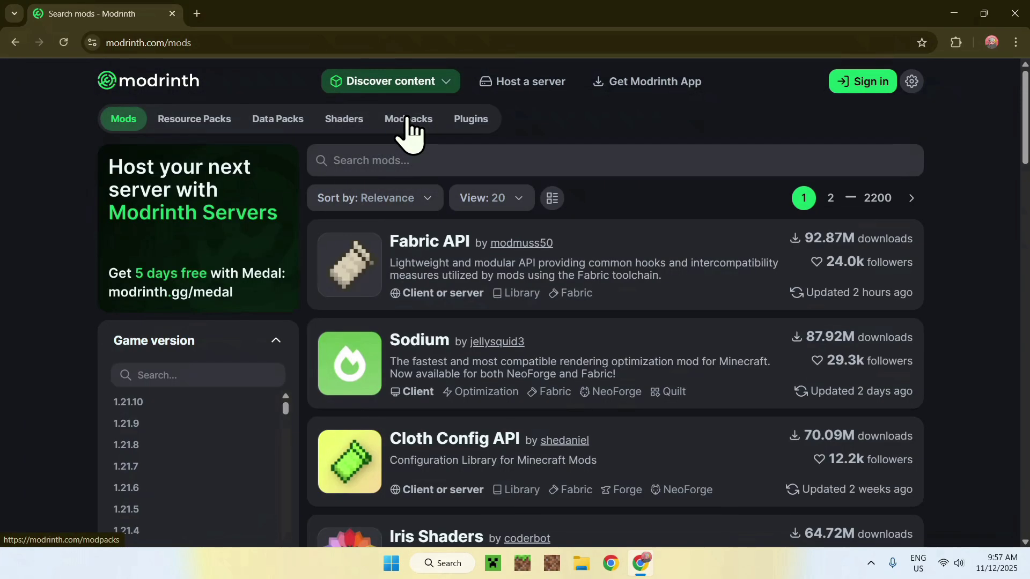
left_click(438, 158)
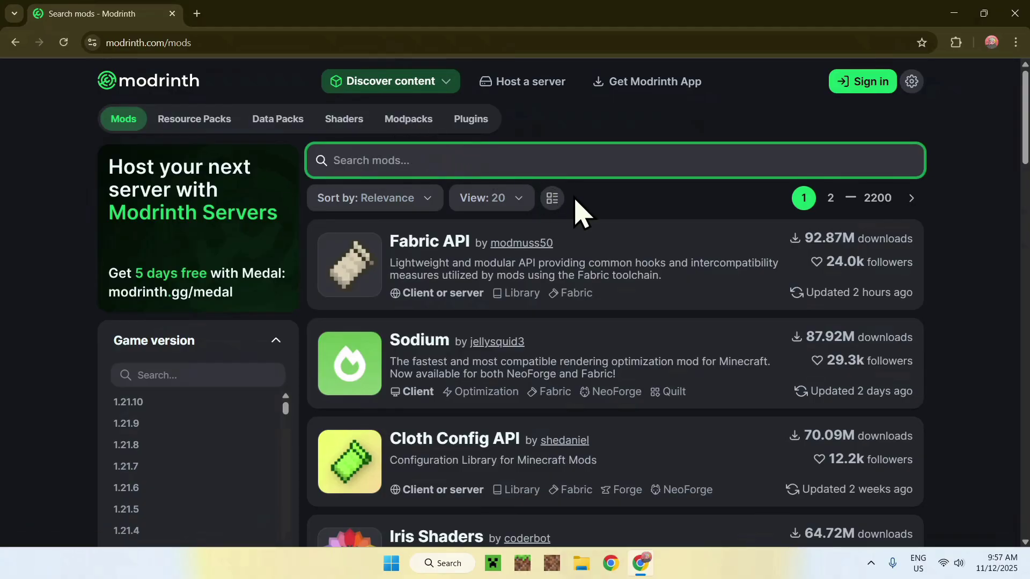
type("Continuity")
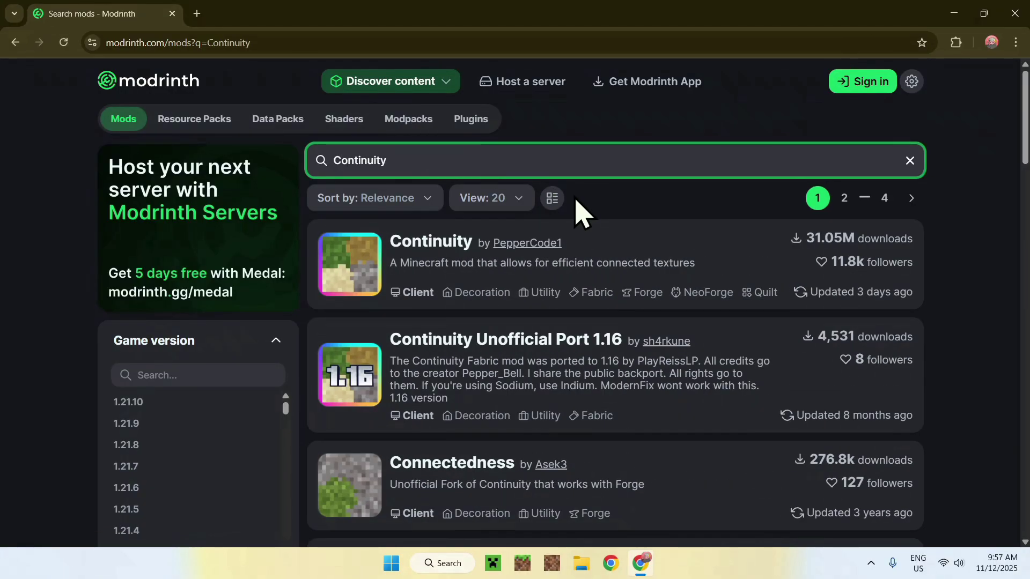
left_click(441, 247)
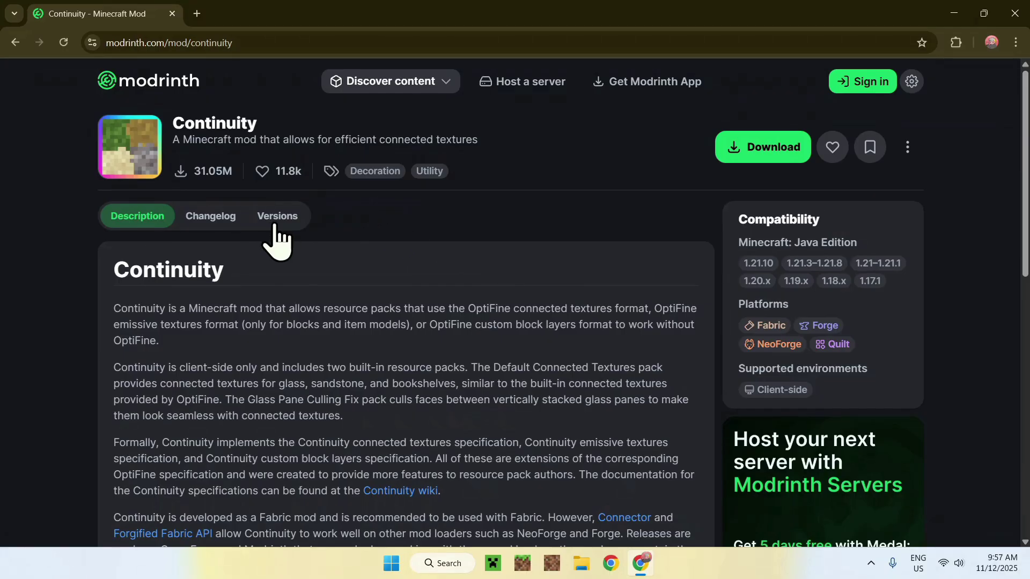
Step: Filter the Continuity versions to game version 1.21.10 and download 3.0.1-beta.2+1.21.10
left_click(278, 236)
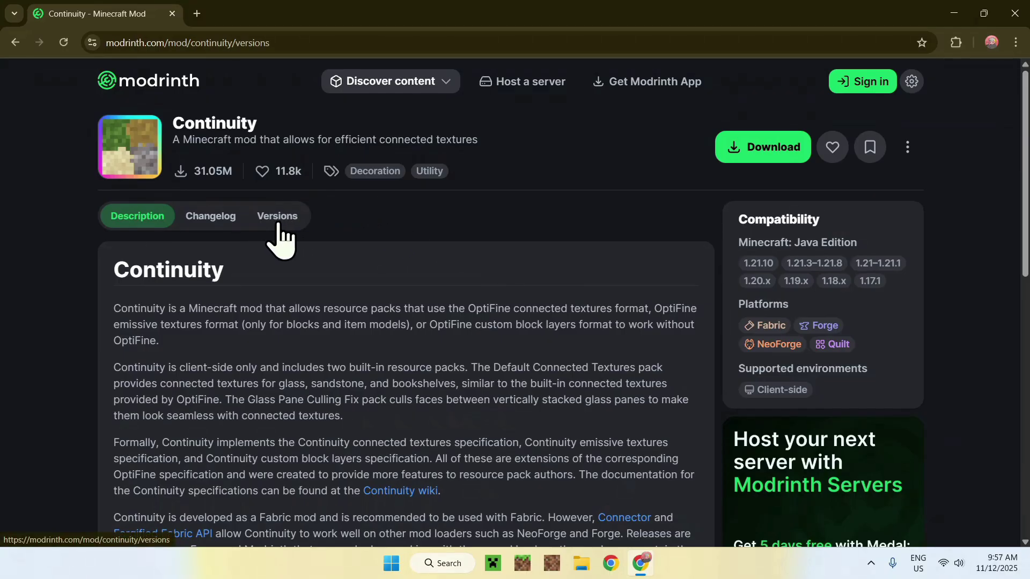
left_click(258, 255)
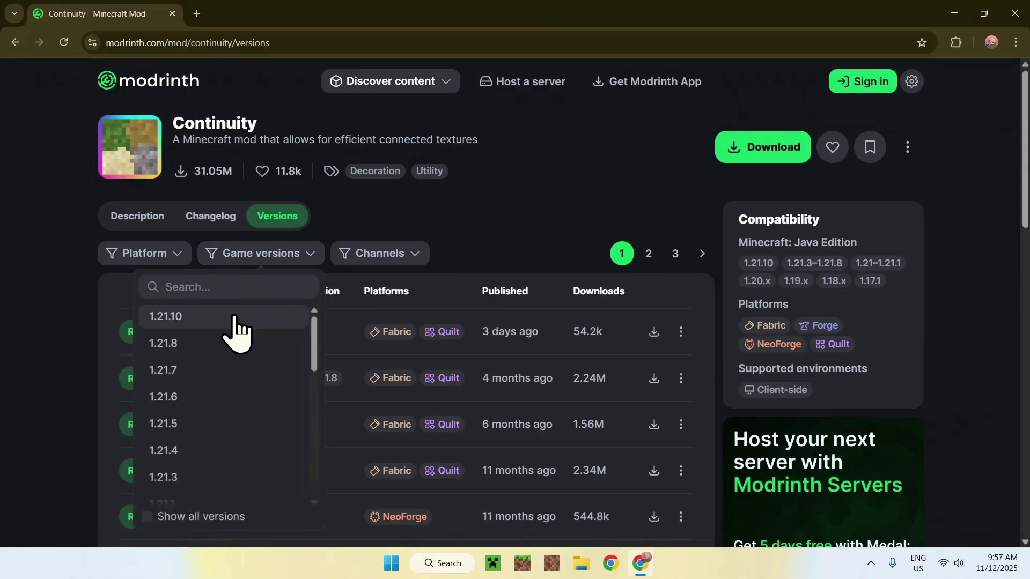
left_click(234, 319)
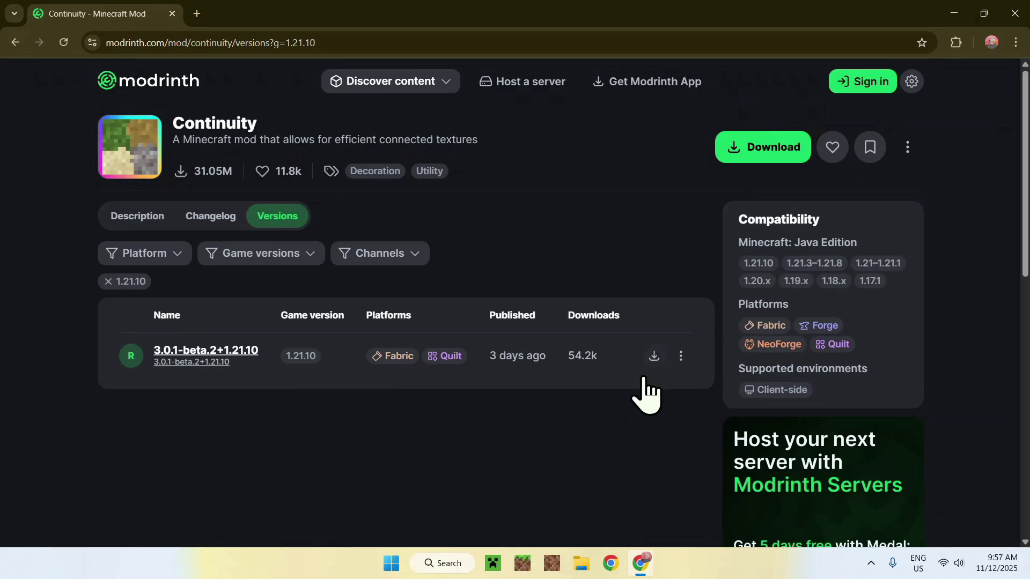
left_click(653, 356)
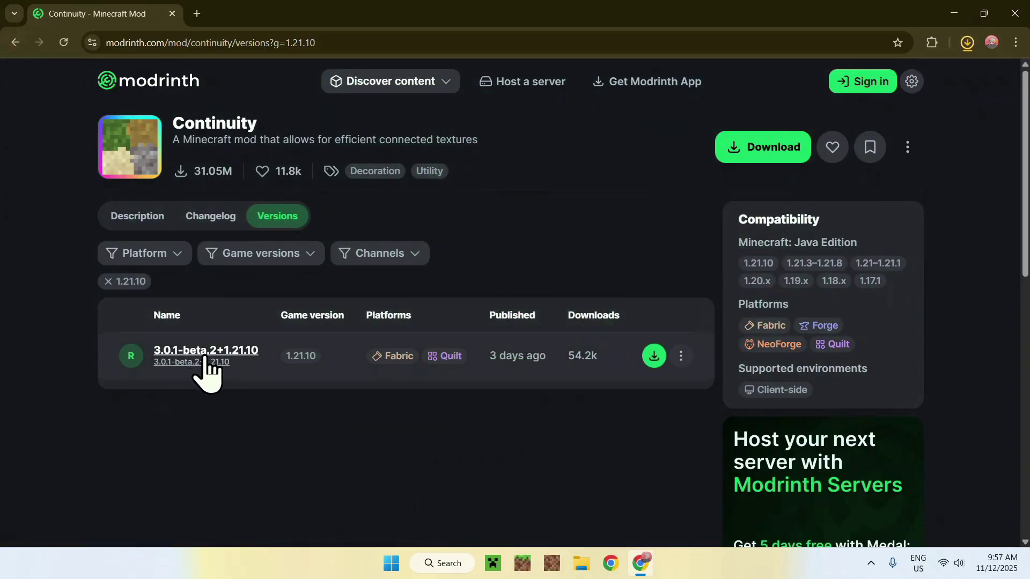
Step: Open the details of Continuity 3.0.1-beta.2+1.21.10 and go to its required Fabric API dependency
left_click(205, 354)
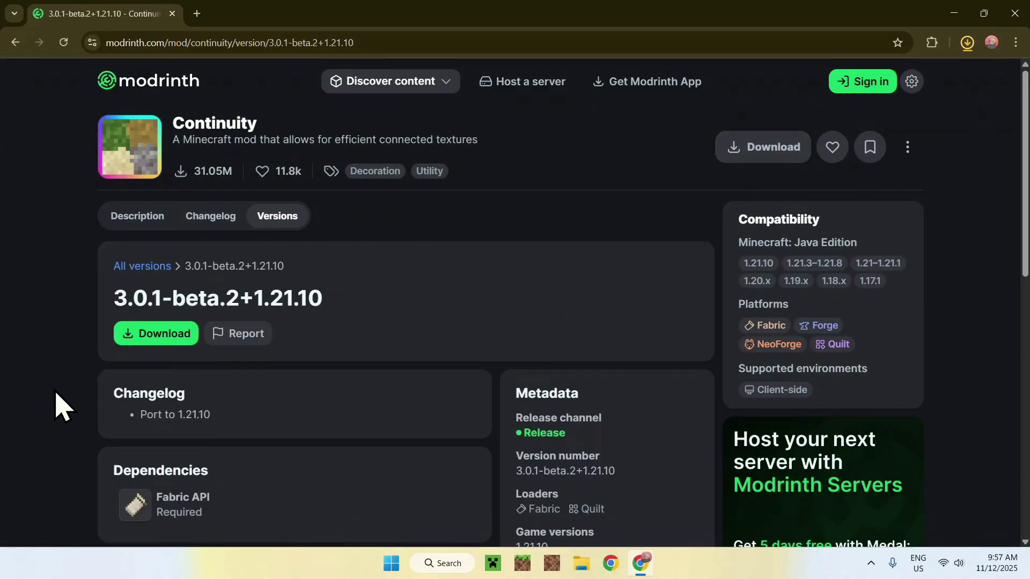
scroll(58, 406, "down", 1)
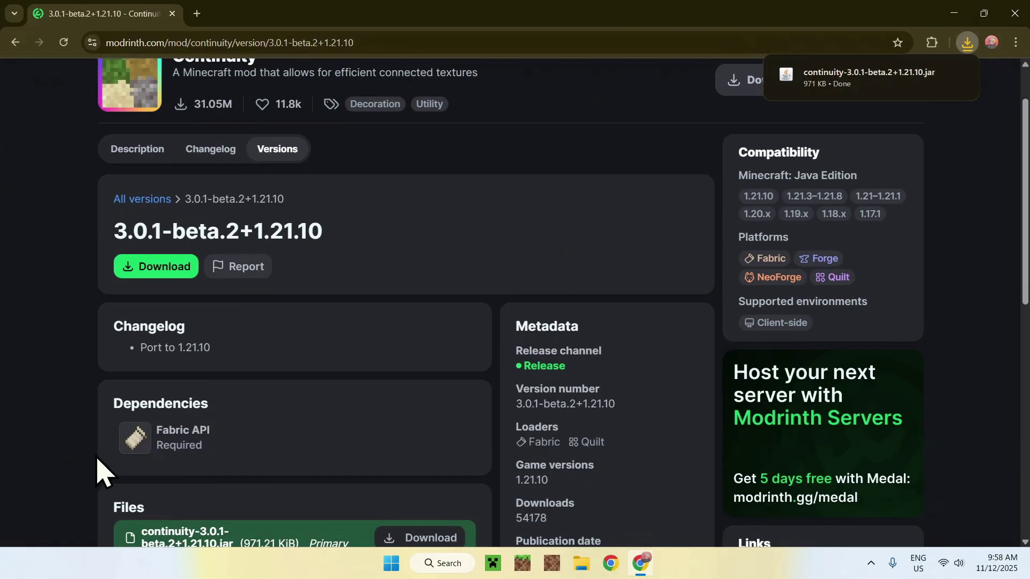
left_click(257, 447)
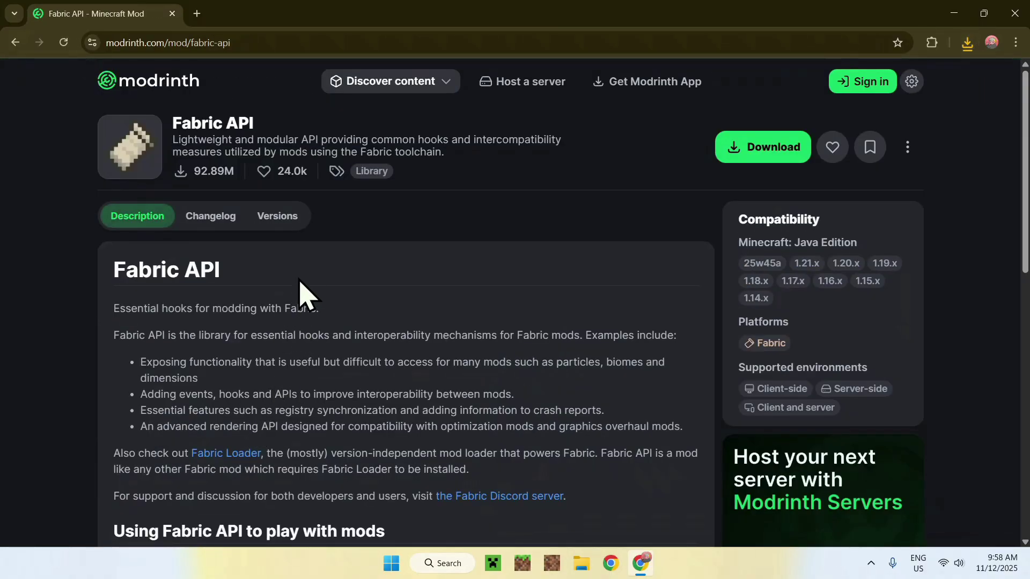
Step: Filter the Fabric API versions to game version 1.21.10 and download 0.138.3+1.21.10
left_click(275, 221)
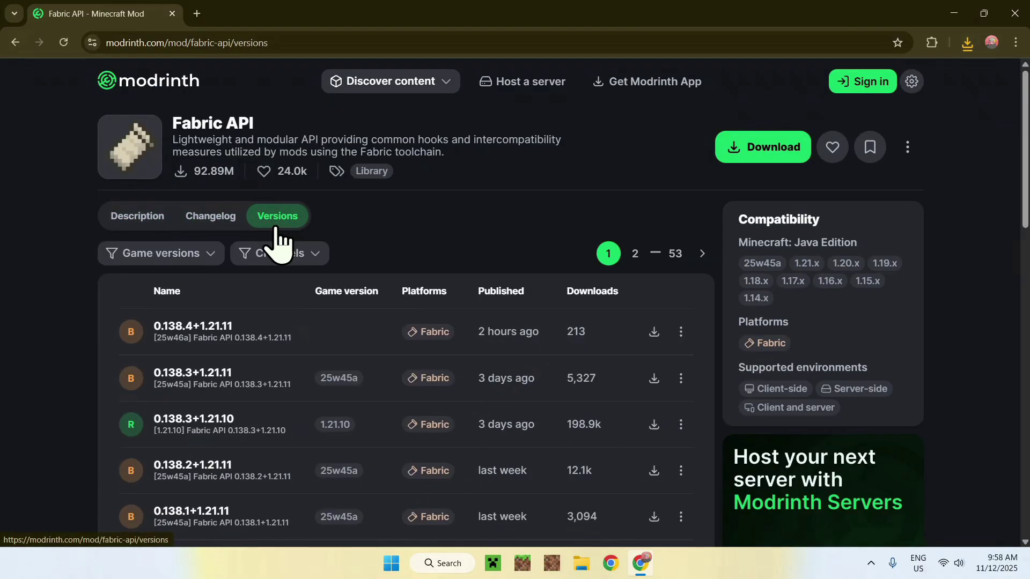
left_click(148, 259)
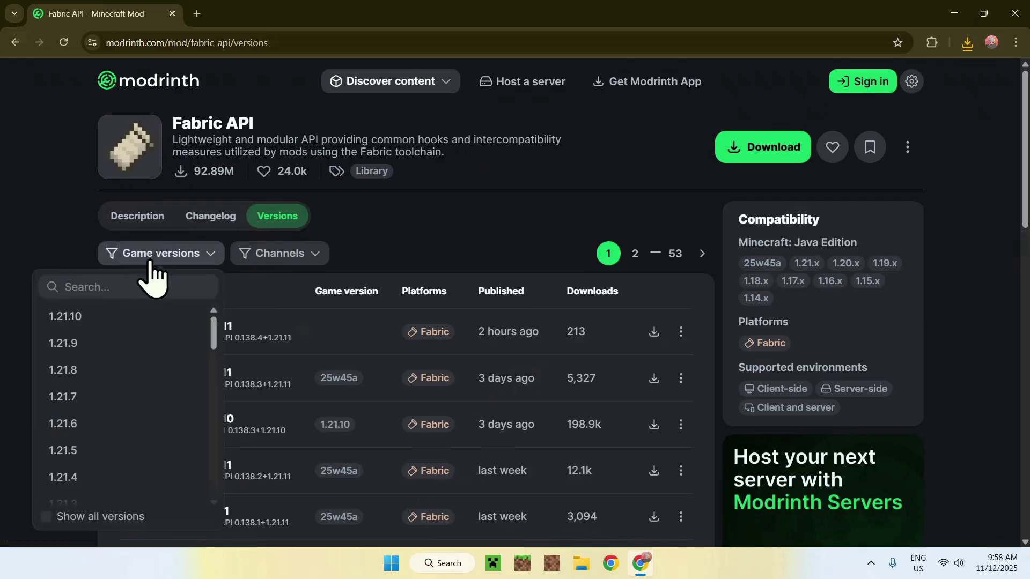
left_click(174, 322)
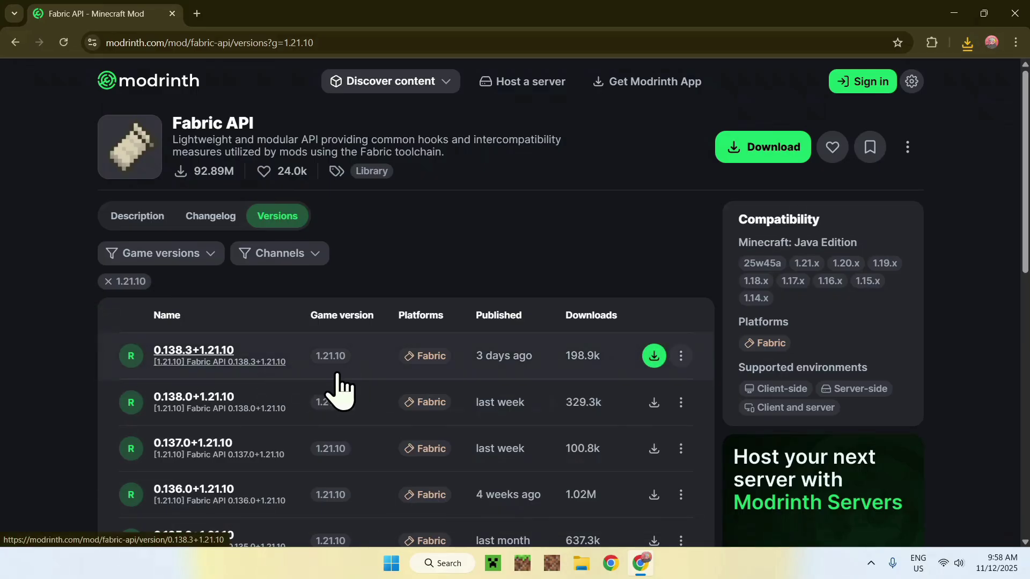
left_click(654, 358)
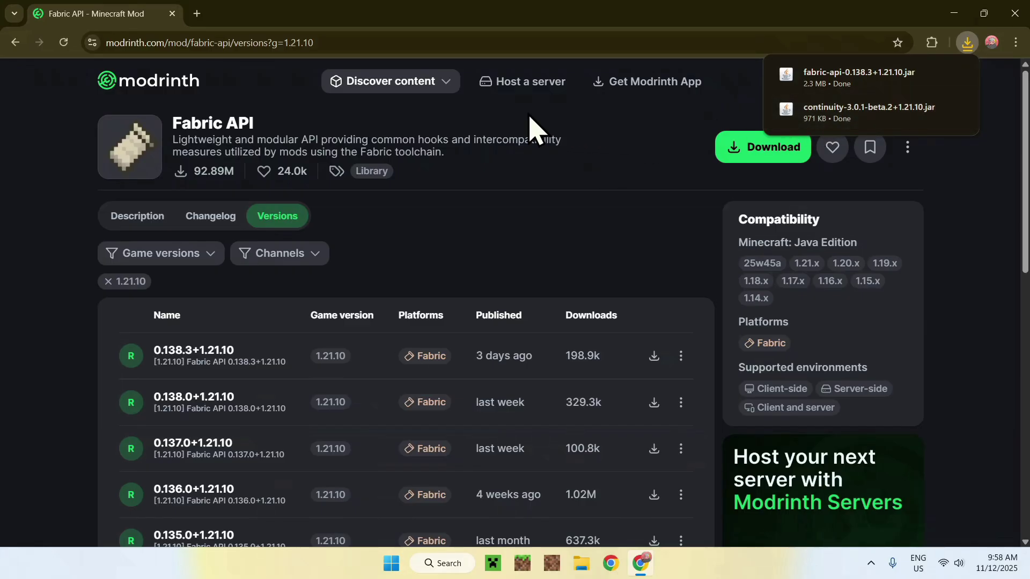
Step: Switch to Modrinth's resource packs and search them for "Continuity"
left_click(386, 90)
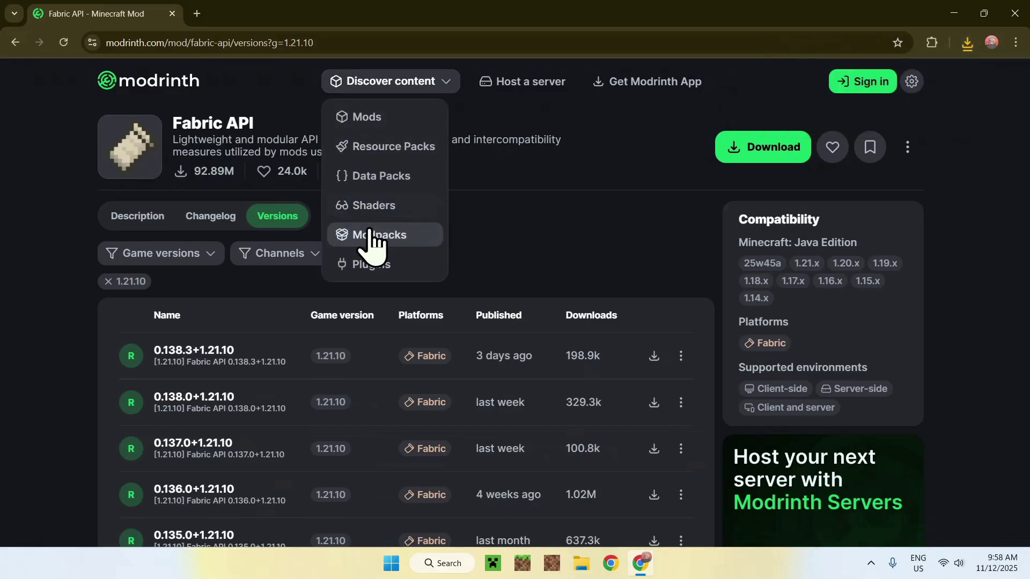
left_click(383, 153)
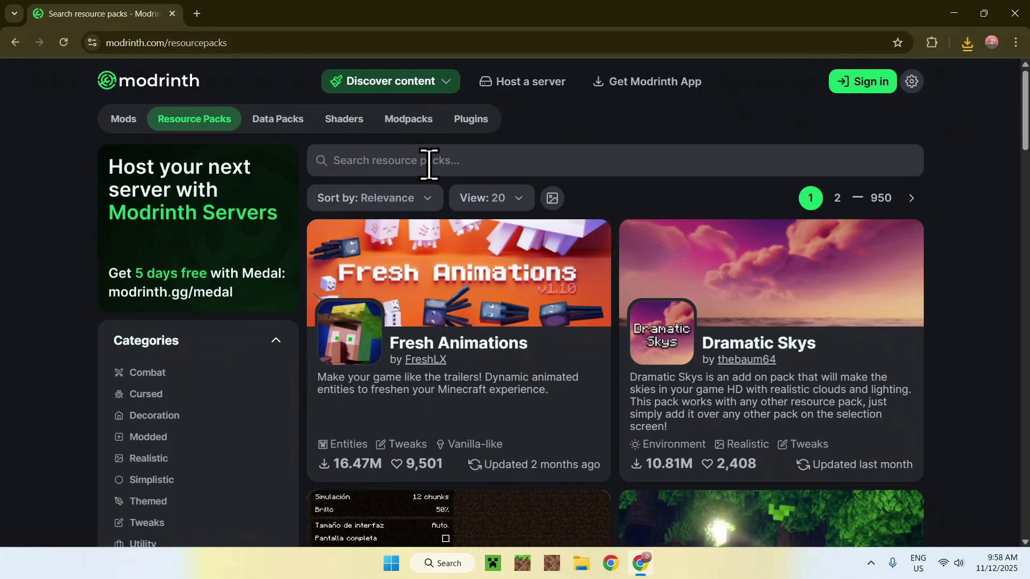
left_click(416, 159)
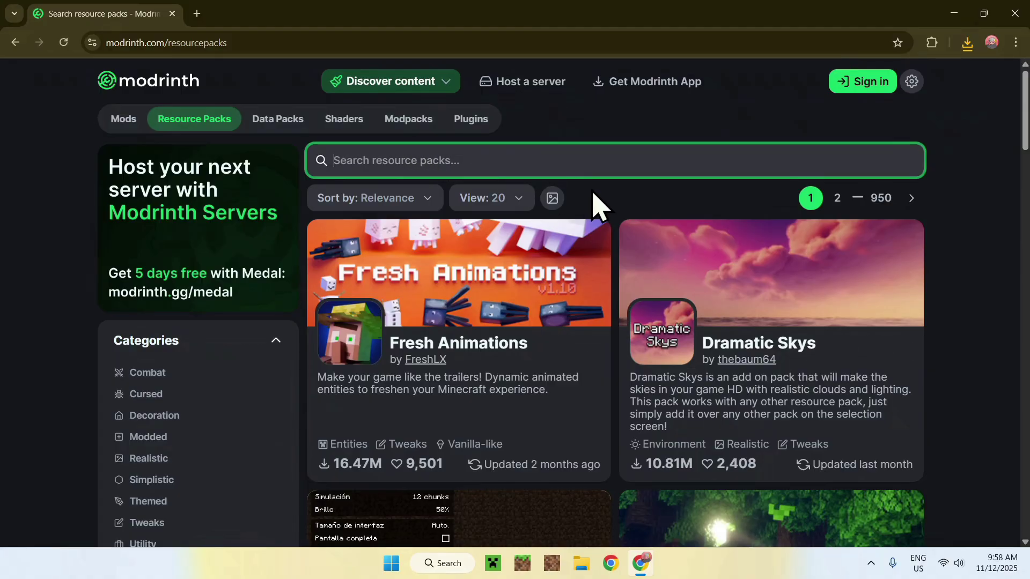
type("Continuity")
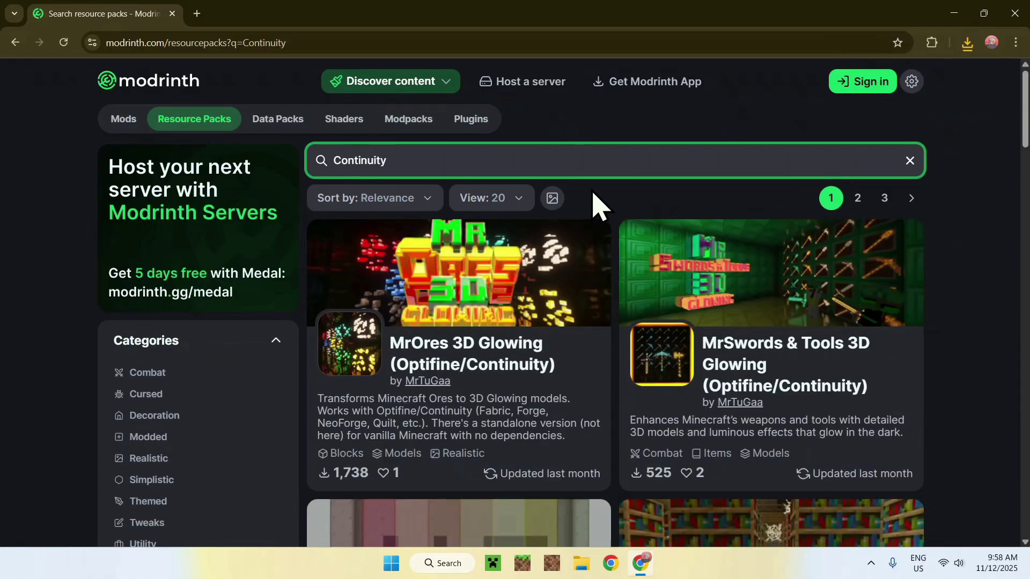
Step: Browse the Continuity resource pack results and open the Deep Origins Overlays pack
scroll(937, 212, "down", 5)
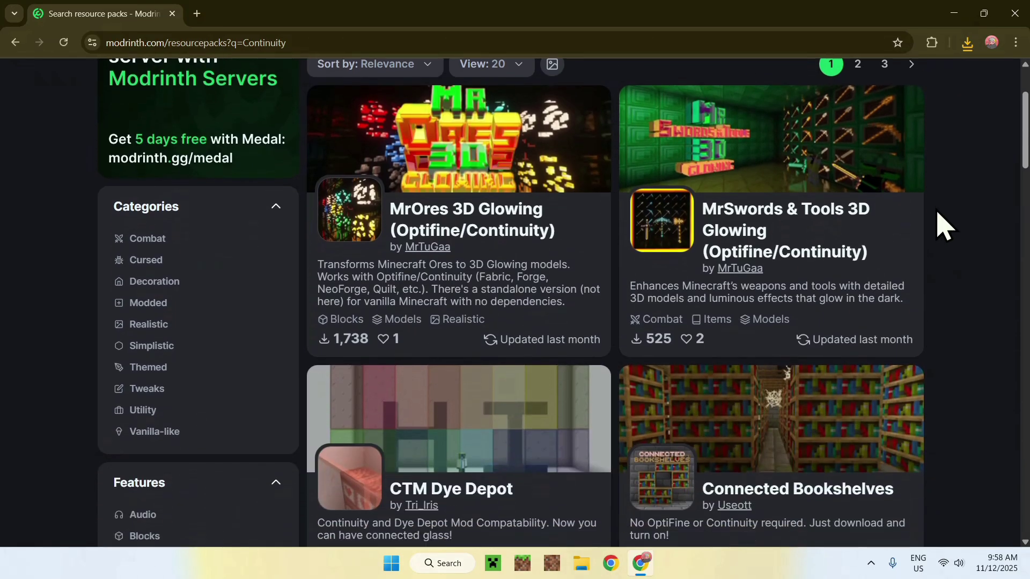
scroll(943, 222, "down", 18)
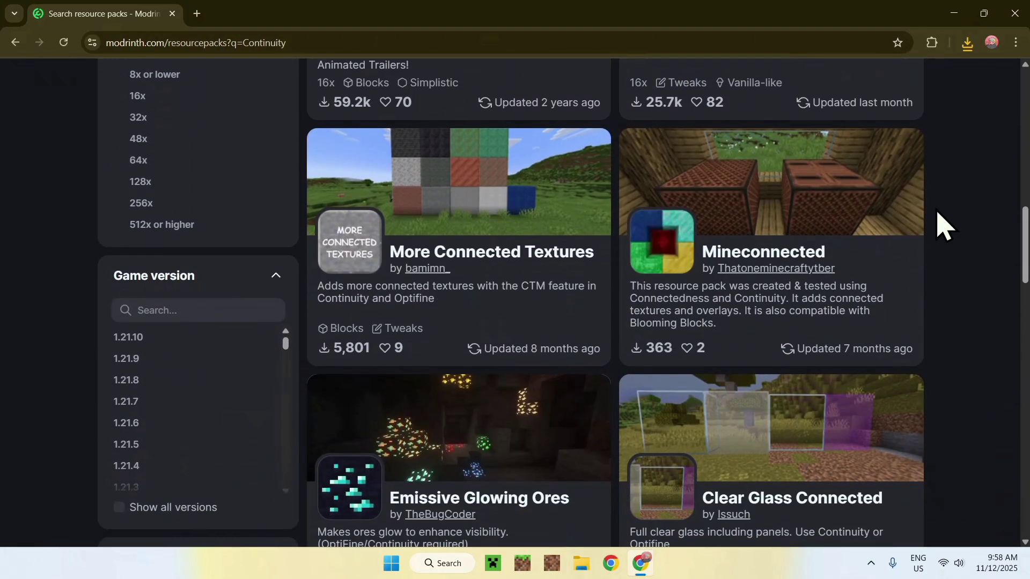
scroll(943, 223, "down", 14)
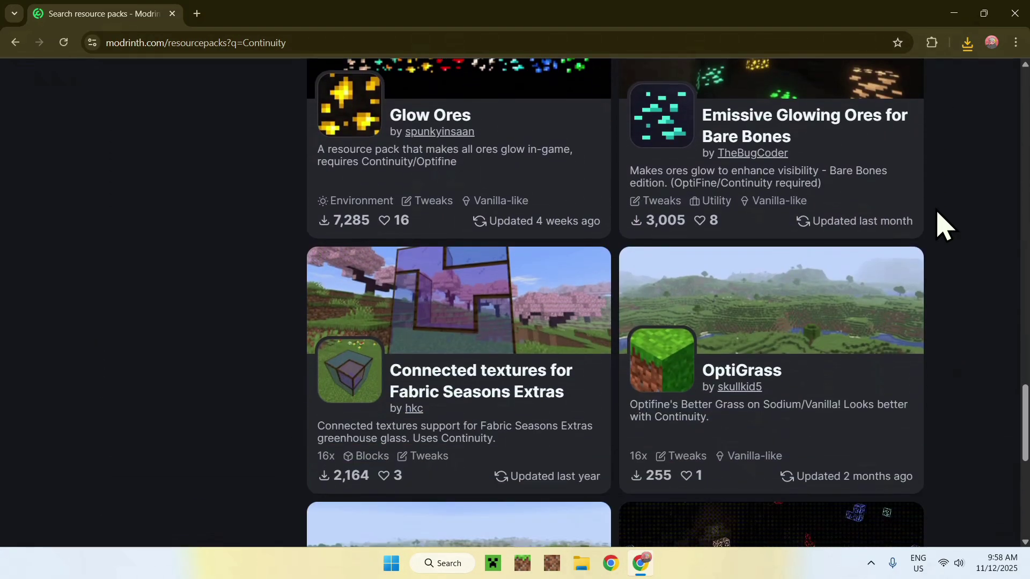
scroll(943, 223, "up", 6)
scroll(942, 223, "up", 20)
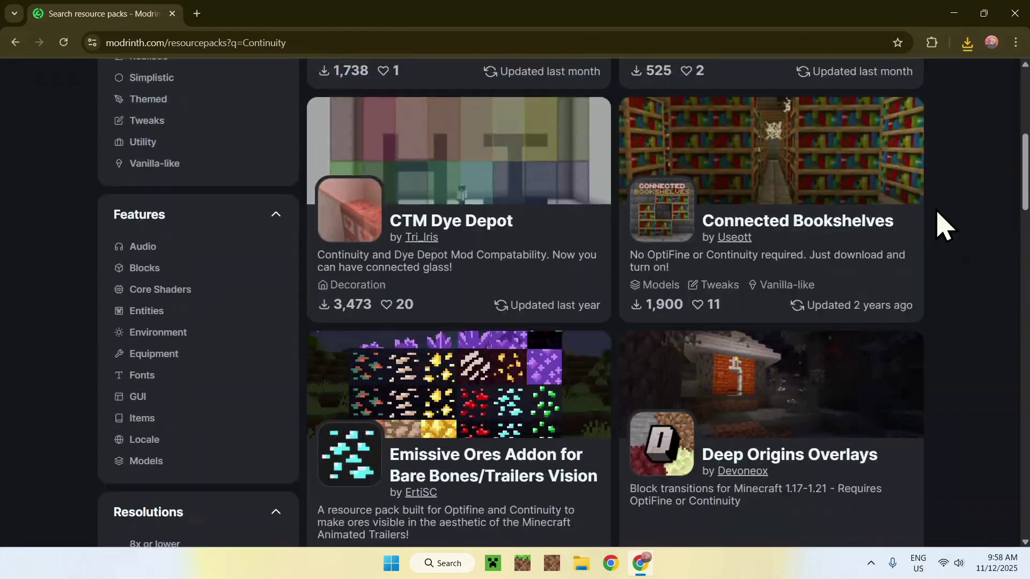
scroll(942, 223, "up", 3)
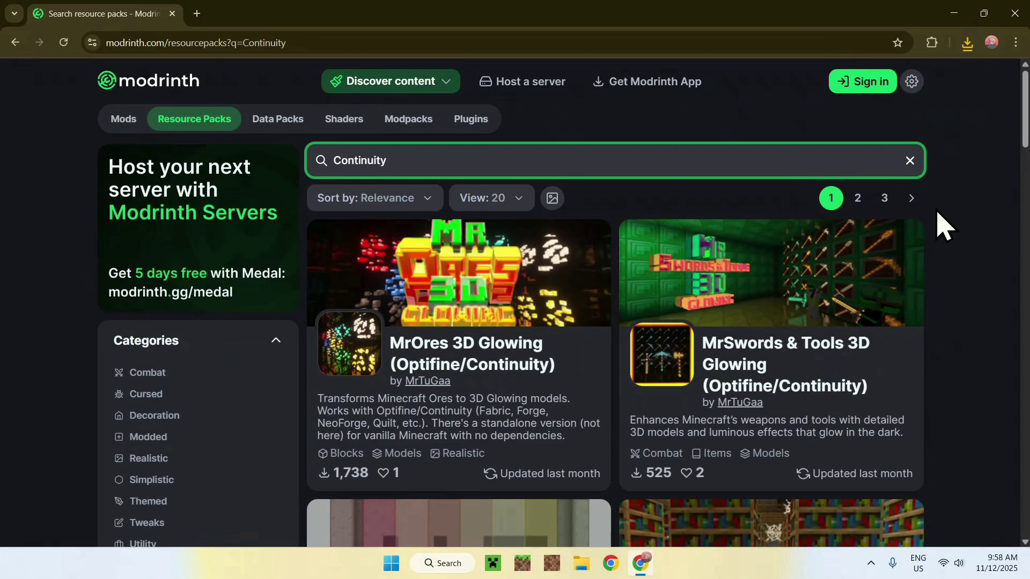
scroll(943, 222, "down", 10)
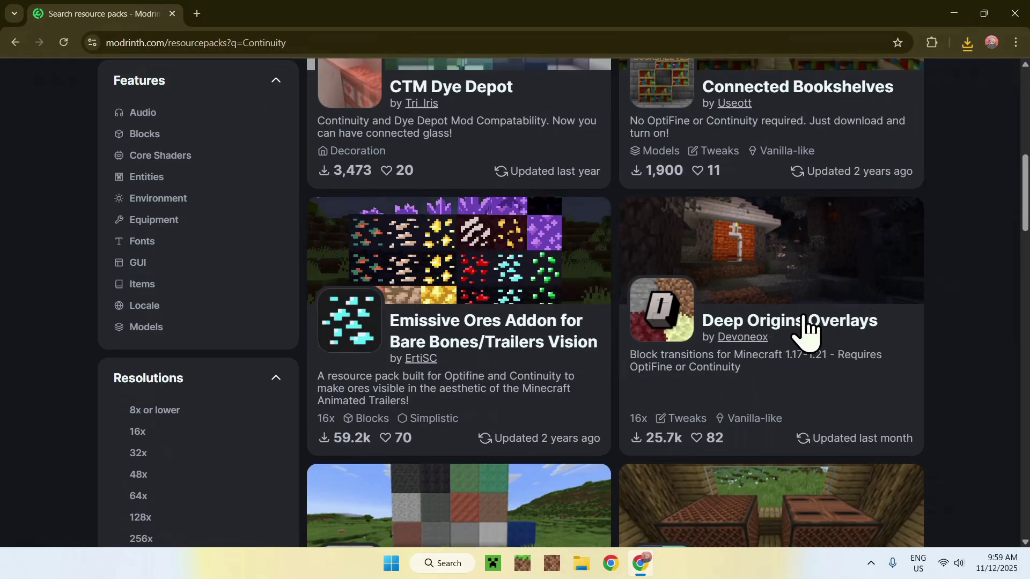
left_click(790, 330)
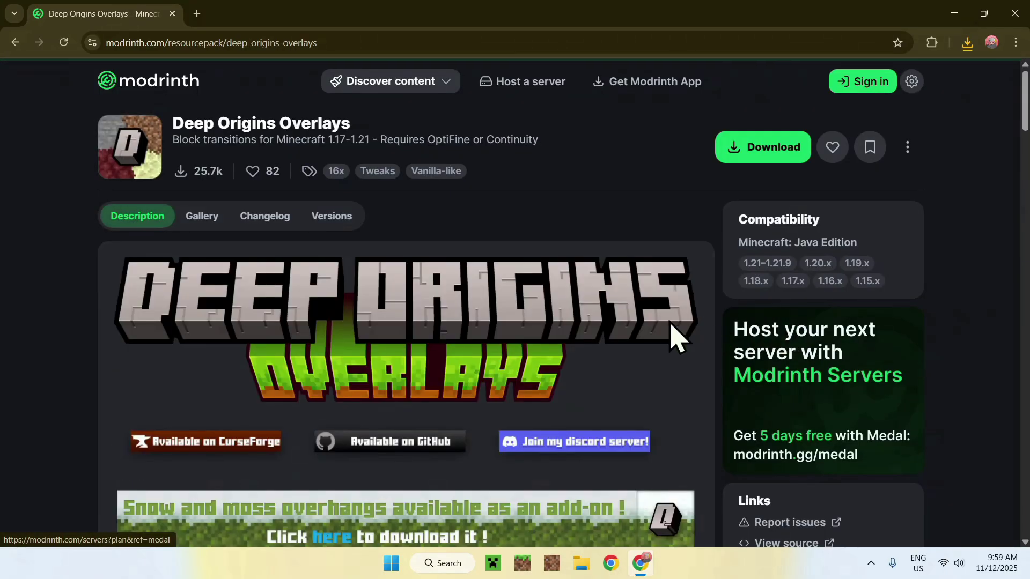
Step: View the Deep Origins Overlays gallery, and download version 1.3 of the resource pack
left_click(201, 221)
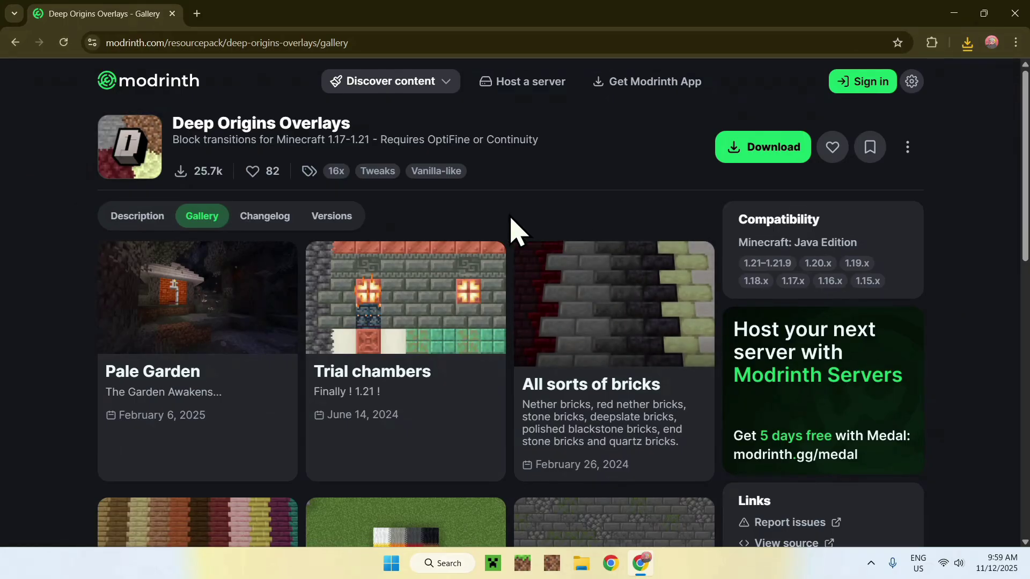
left_click(332, 223)
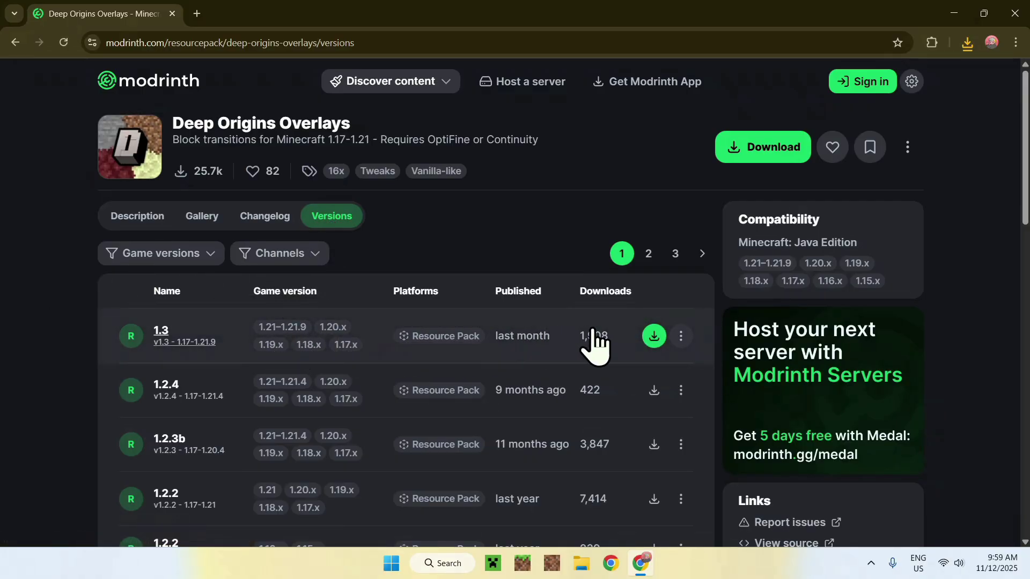
left_click(655, 337)
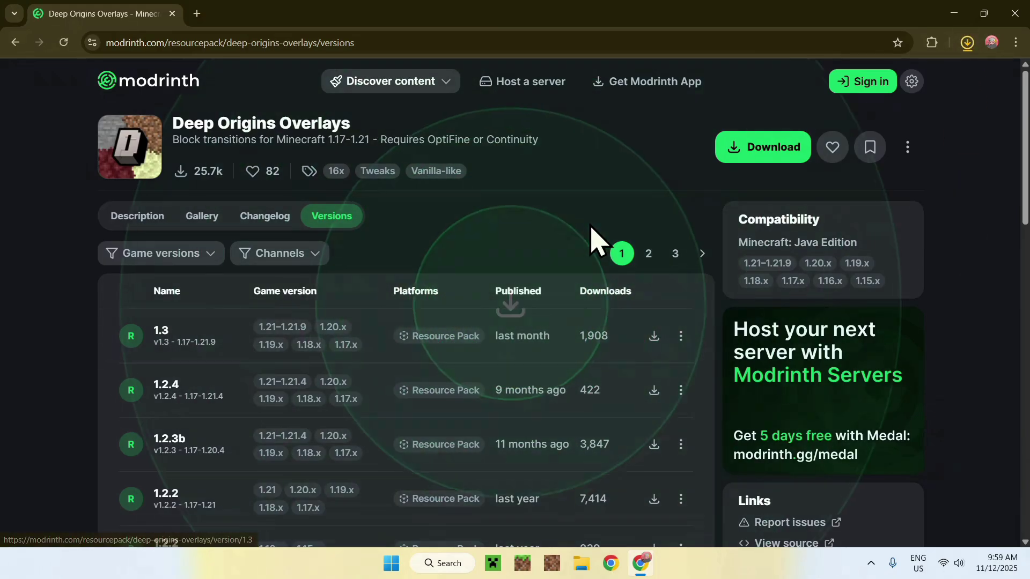
Step: Check the recent downloads, and search Google for "Fabric Minecraft" in a new browser tab
left_click(967, 43)
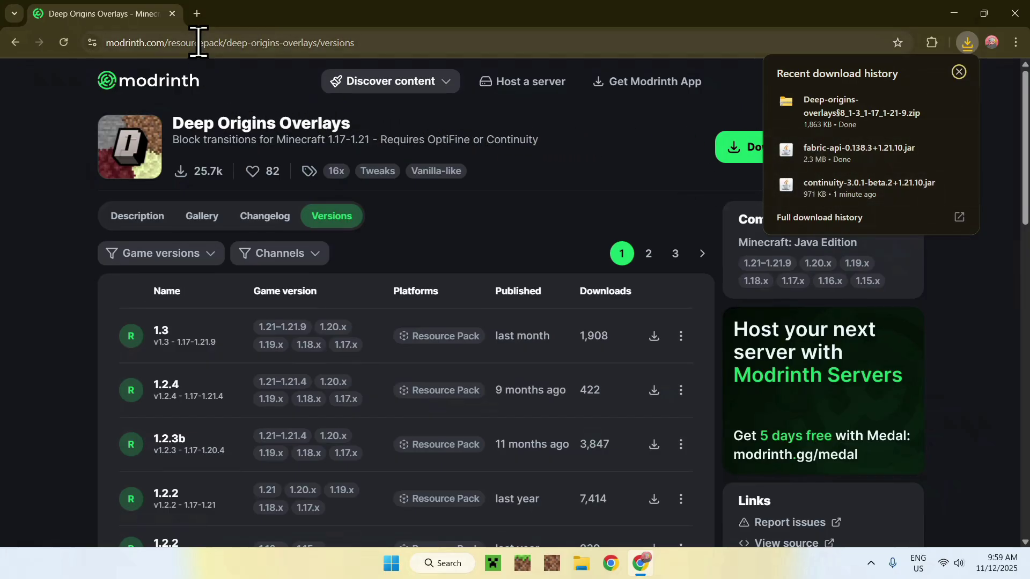
left_click(196, 13)
left_click(338, 250)
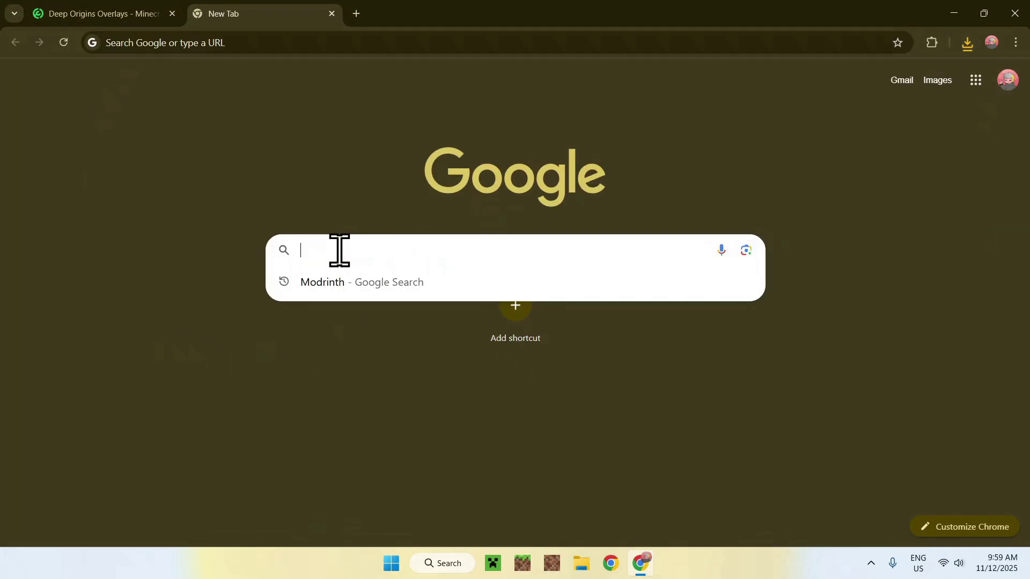
type("Fabr")
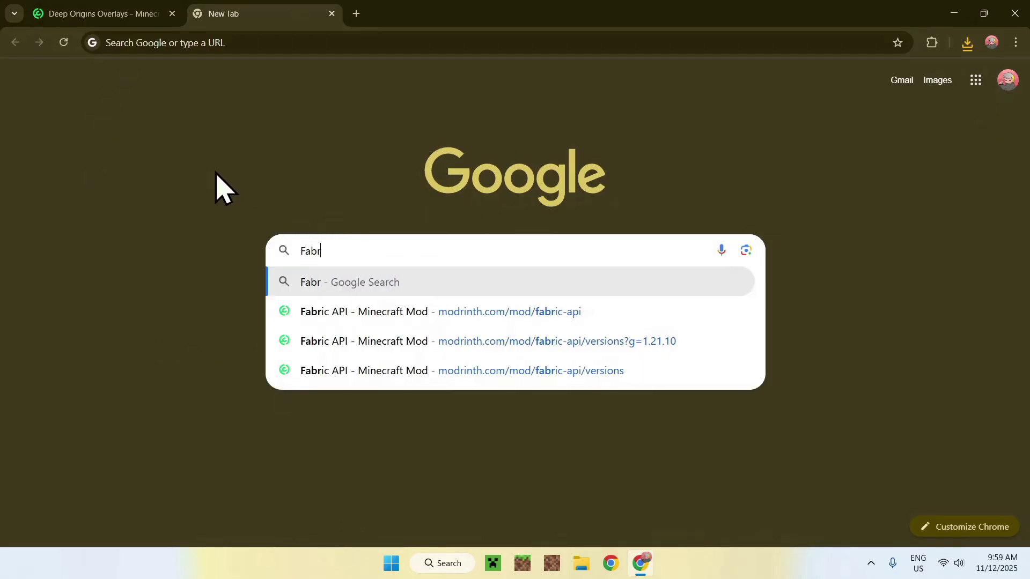
type("ic Minecraft")
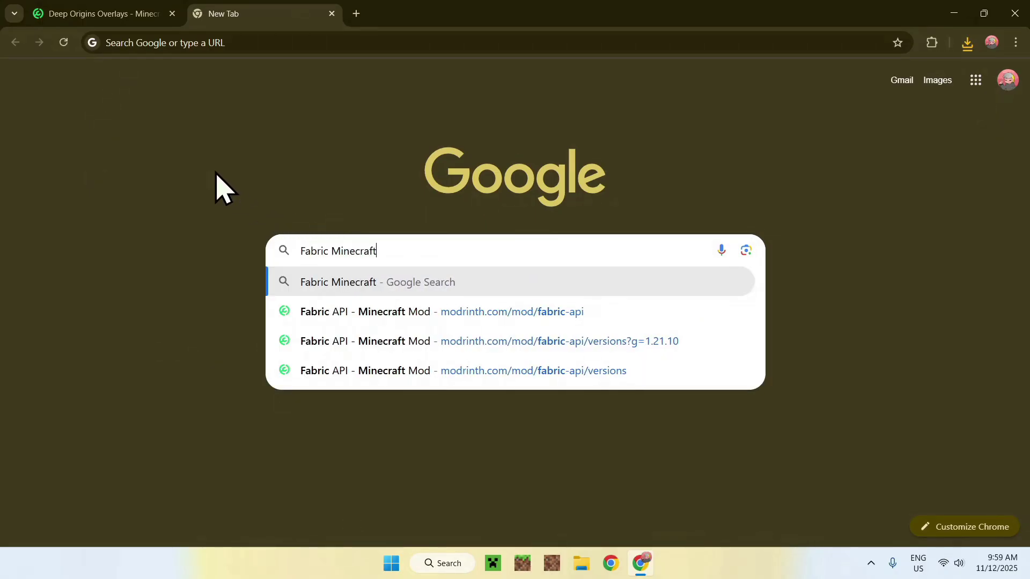
key("Return")
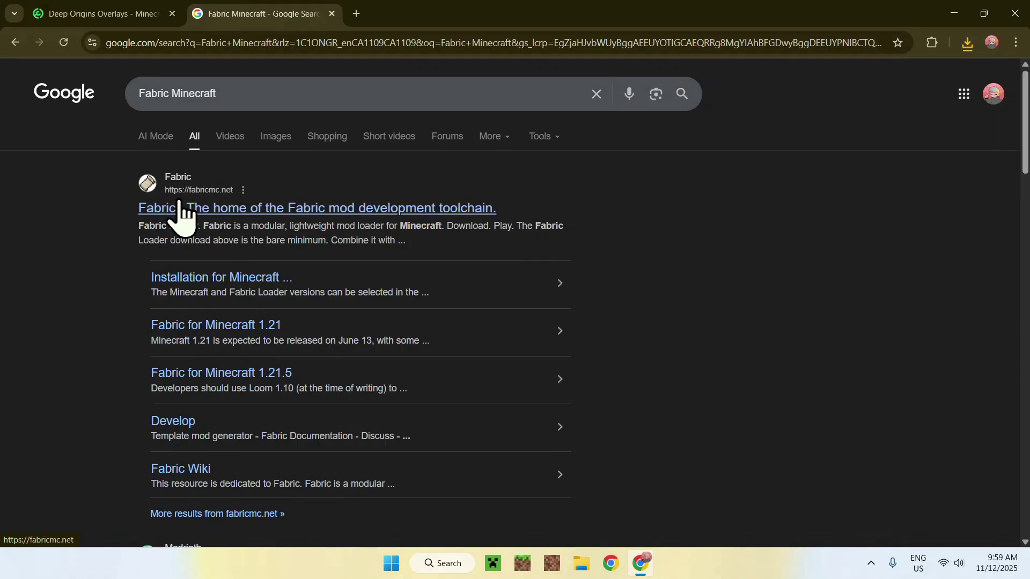
Step: Download the Fabric installer for Windows from fabricmc.net and close the browser
left_click(183, 223)
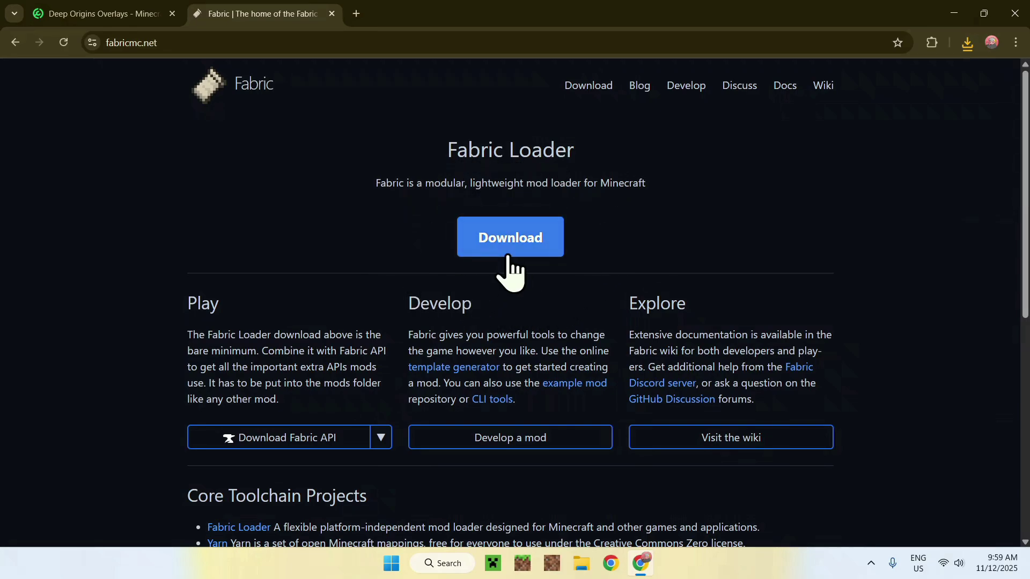
left_click(507, 252)
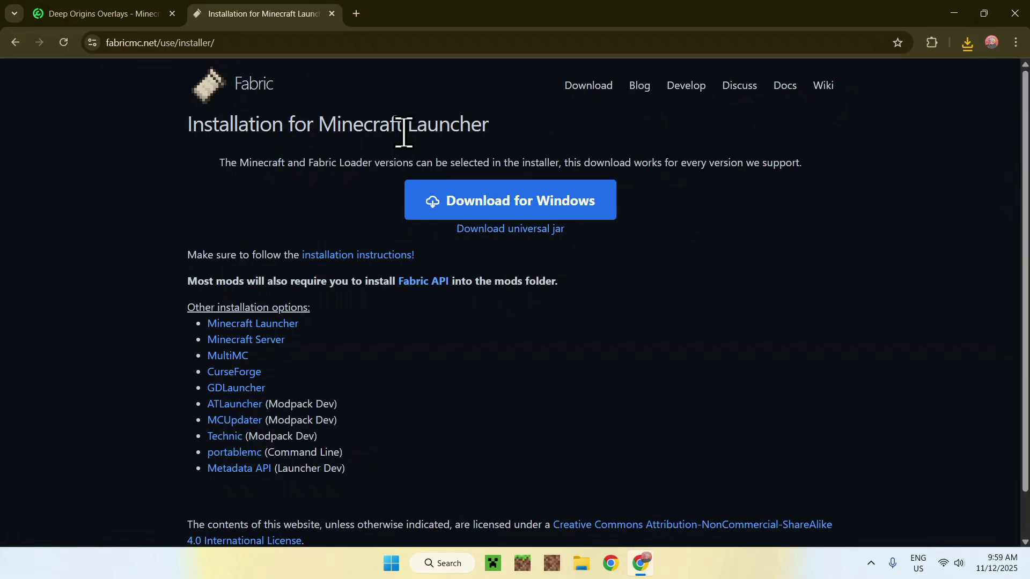
left_click(516, 210)
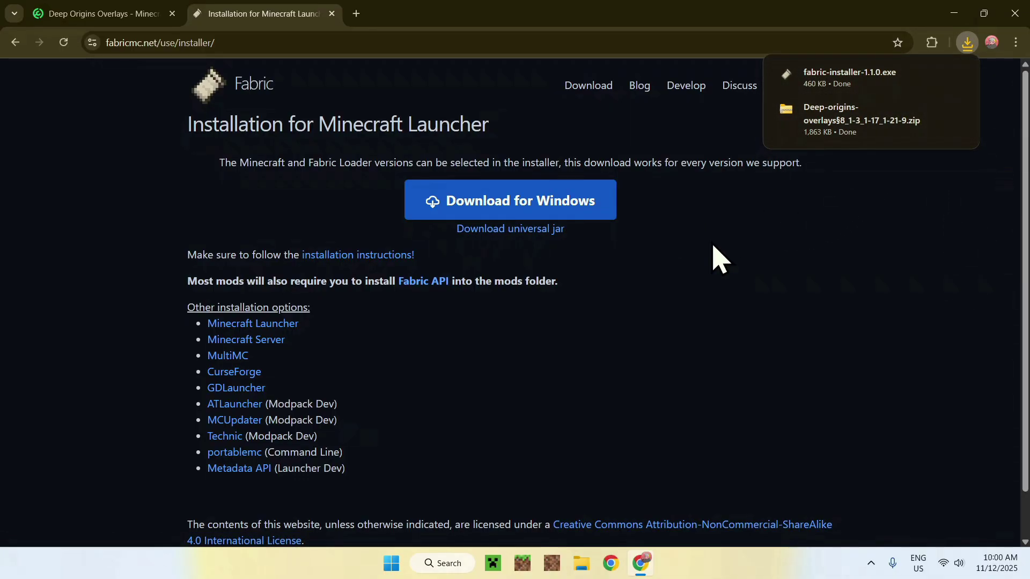
left_click(1014, 13)
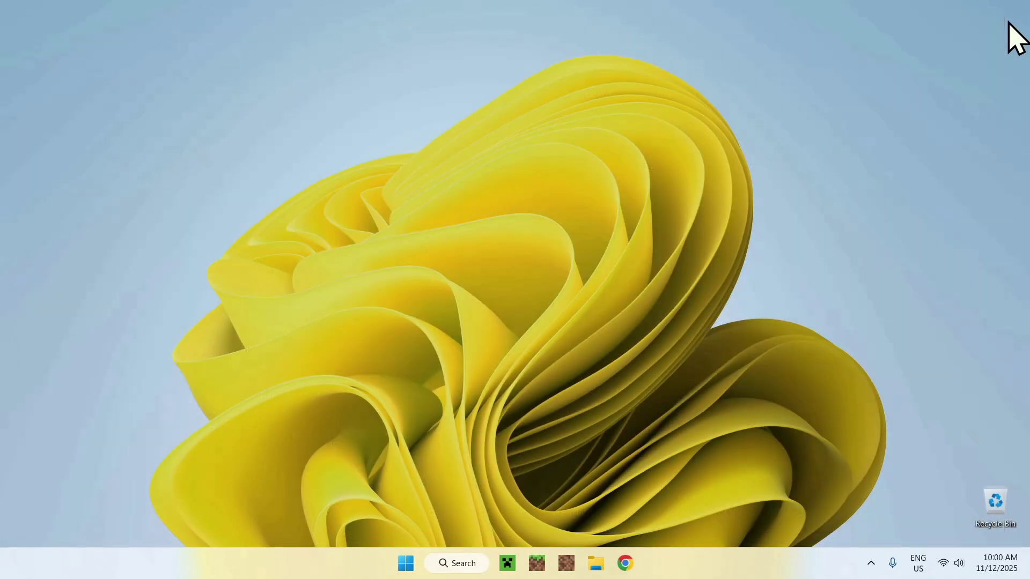
Step: Open the Downloads folder in File Explorer and run fabric-installer-1.1.0.exe
left_click(597, 564)
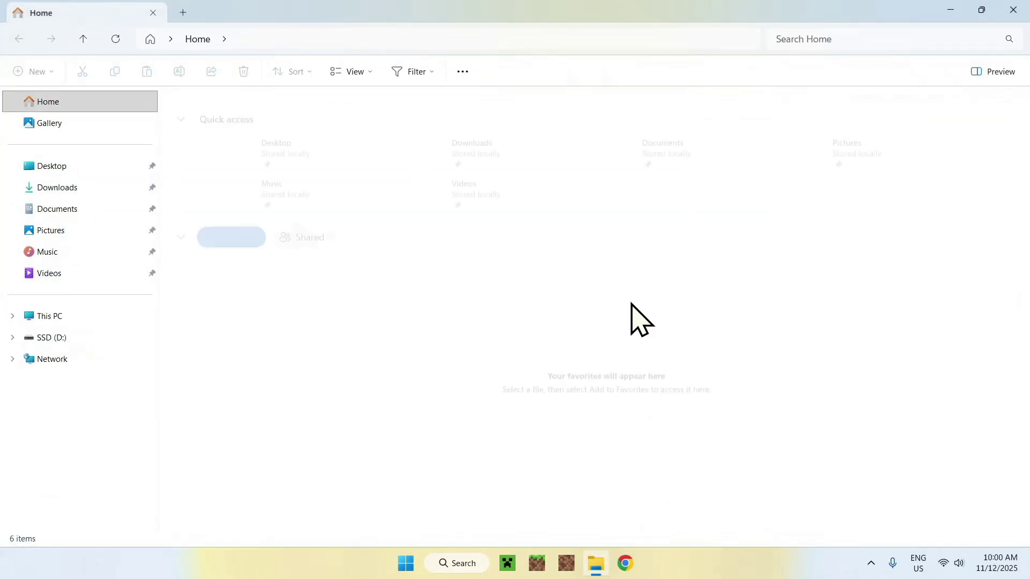
left_click(133, 207)
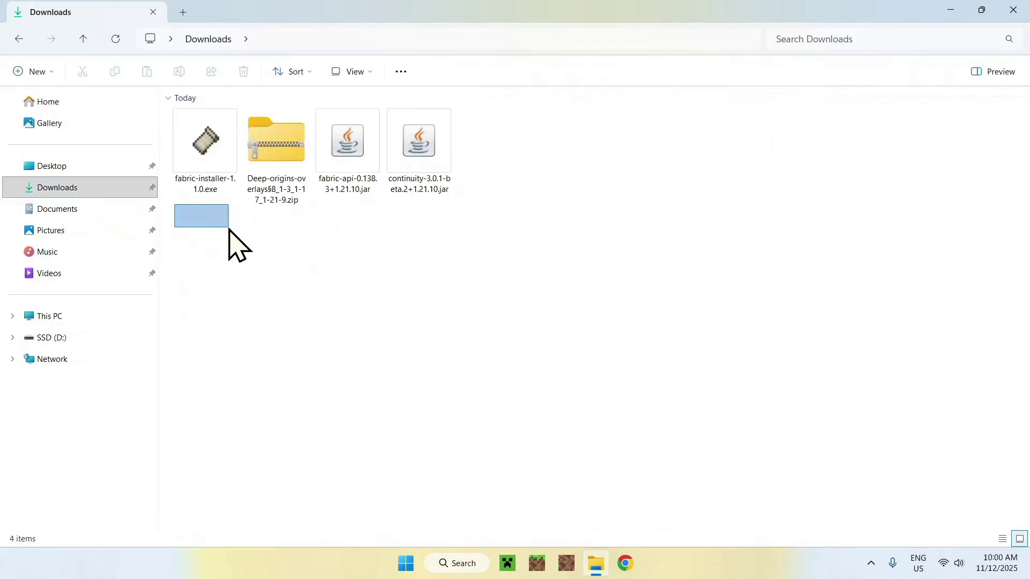
left_click_drag(230, 228, 214, 207)
double_click(209, 194)
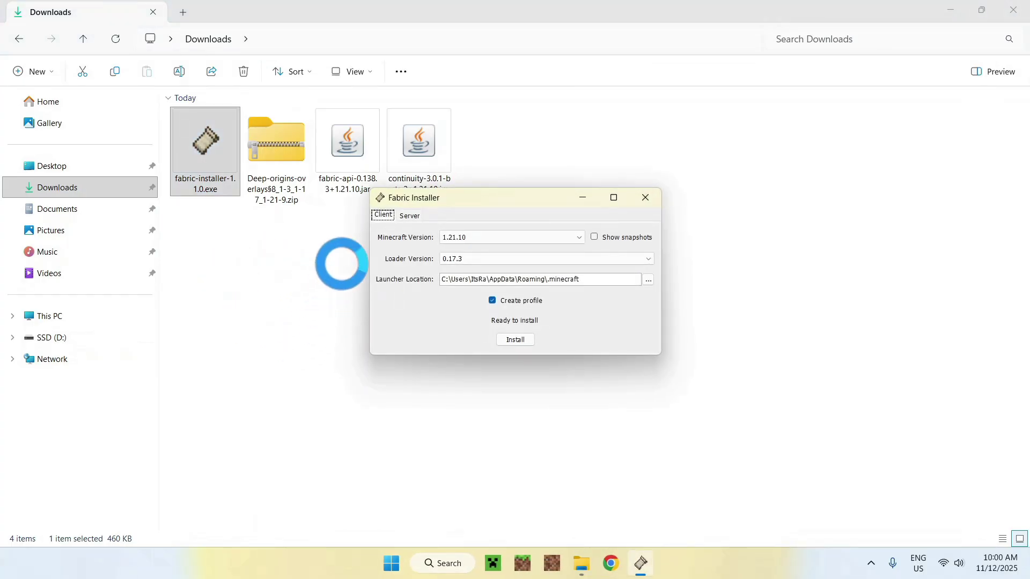
Step: Install the Fabric client with loader 0.17.3 for Minecraft 1.21.10, and close the installer
left_click(453, 238)
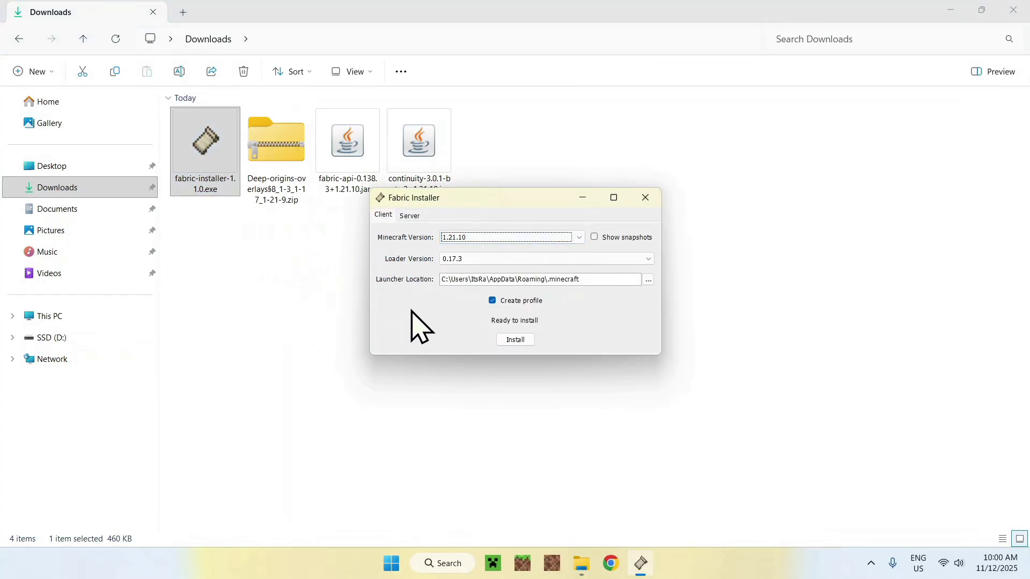
left_click(516, 340)
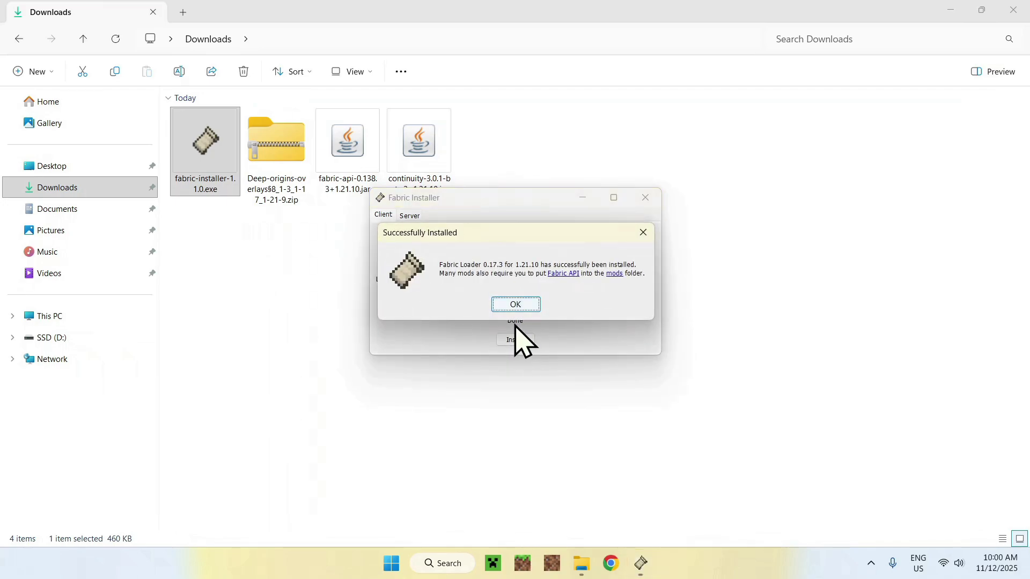
left_click(515, 304)
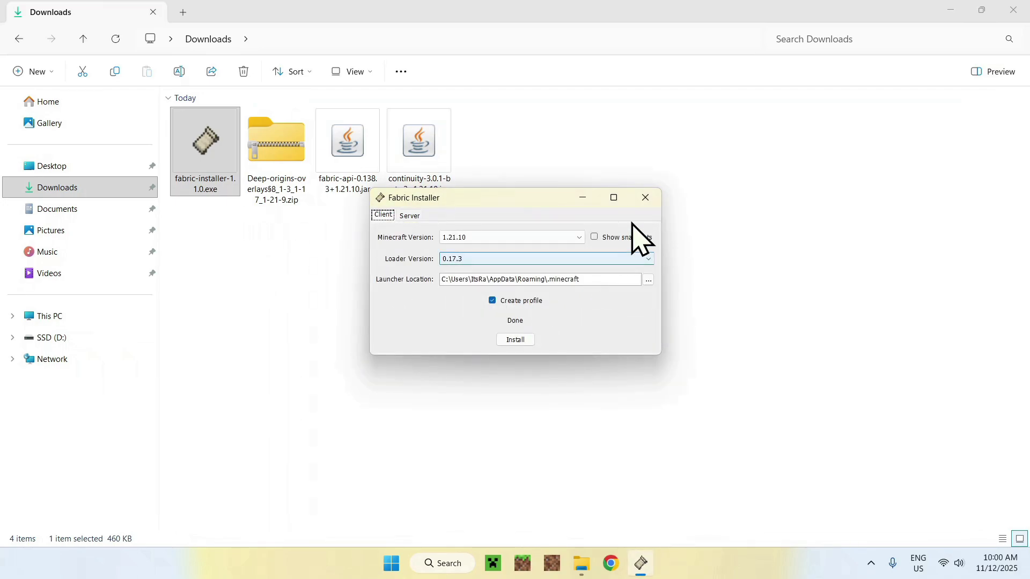
left_click(645, 198)
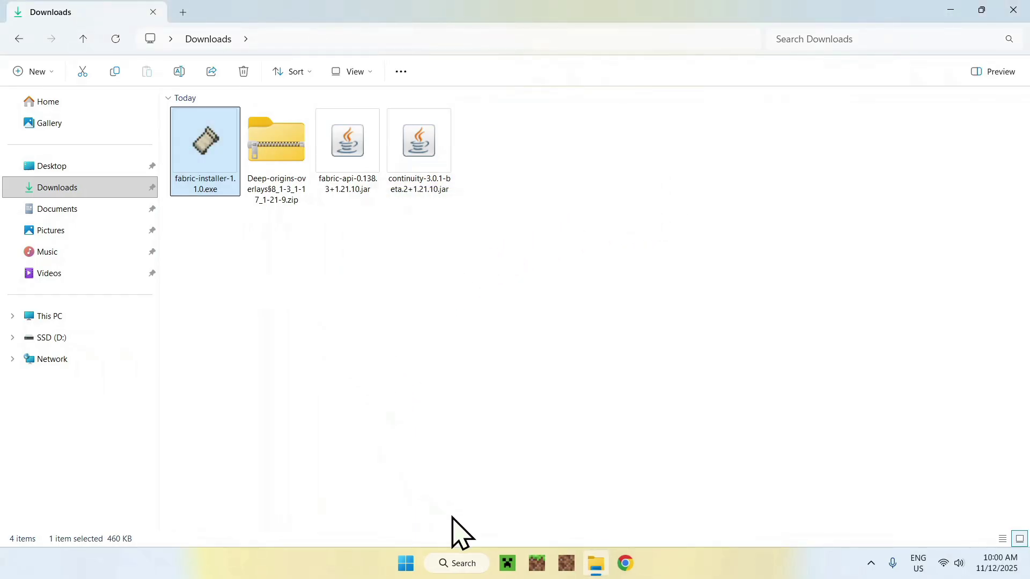
Step: Switch to Minecraft Launcher, open the game folder of the fabric-loader-1.21.10 installation, and enter its mods folder
left_click(507, 563)
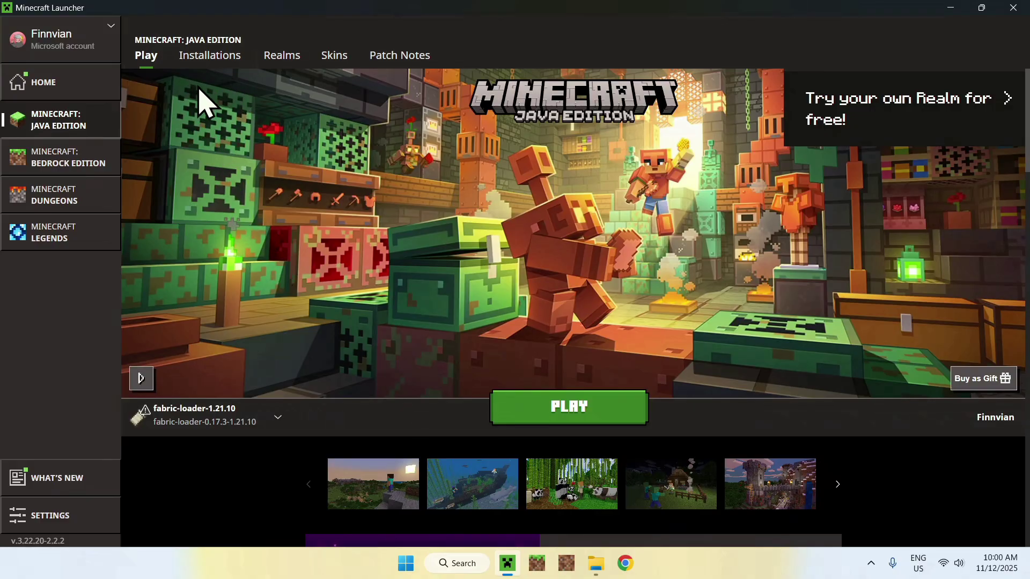
left_click(210, 57)
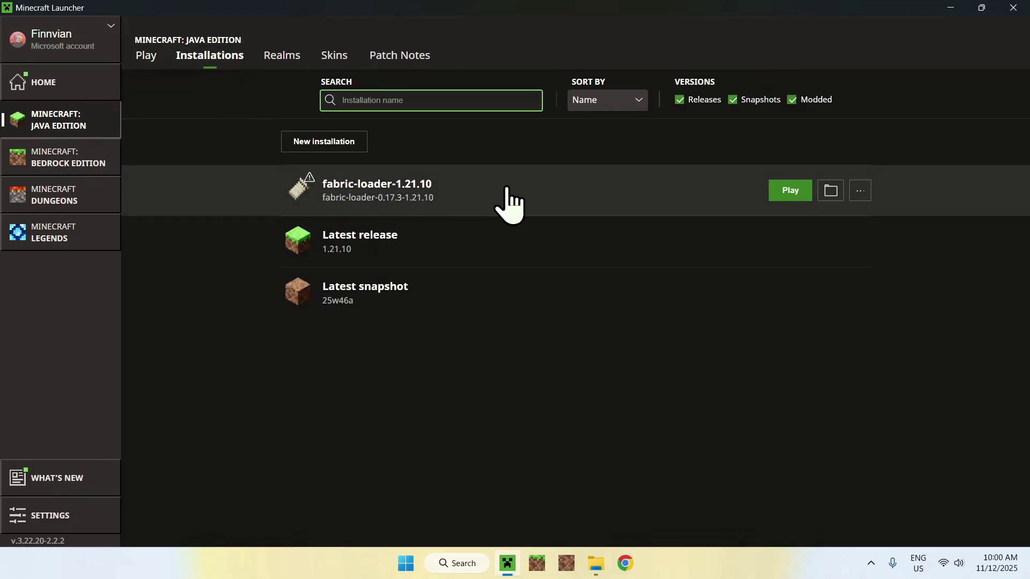
left_click(831, 192)
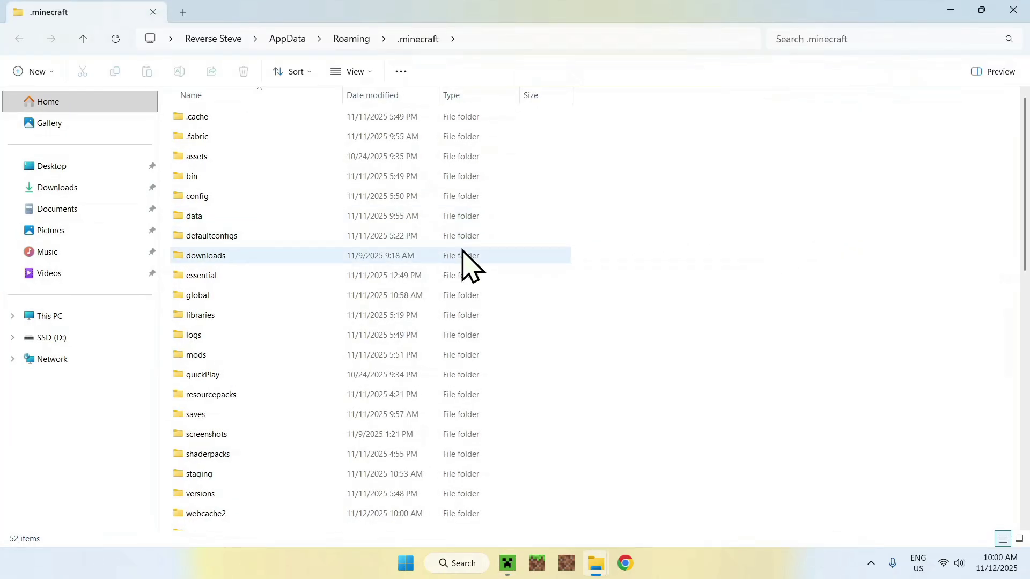
left_click(354, 356)
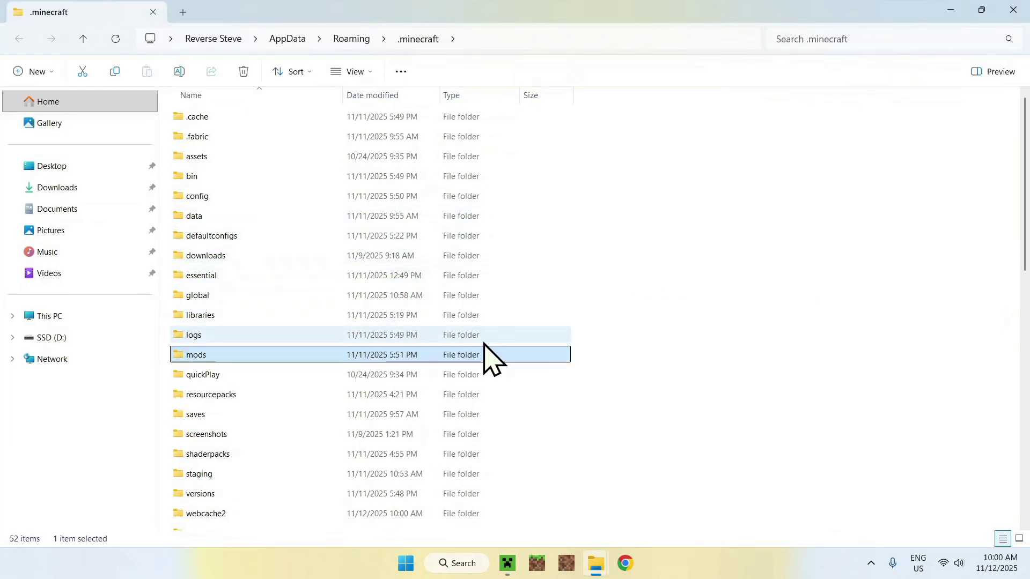
double_click(271, 355)
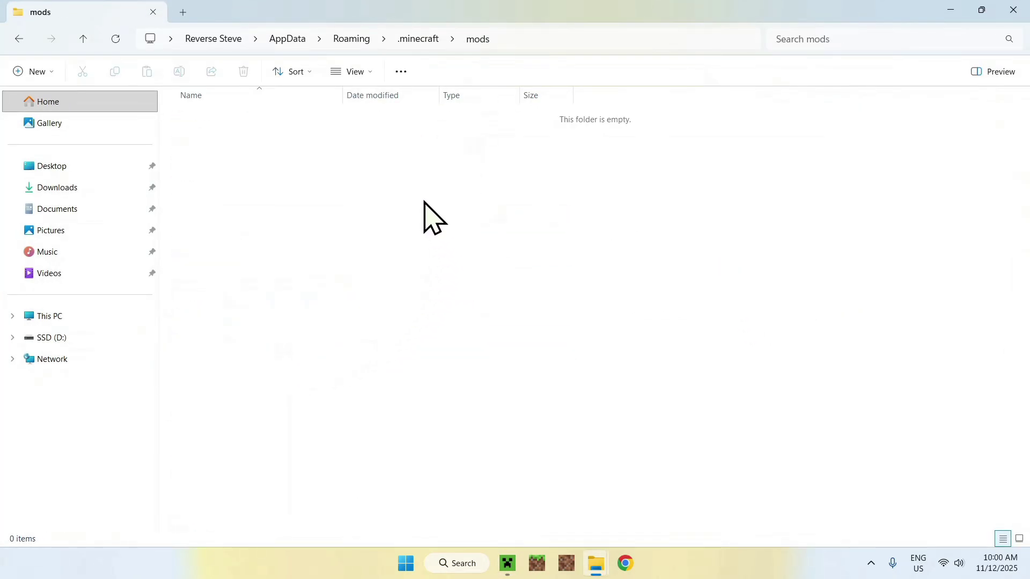
Step: Copy the Fabric API and Continuity jar files from Downloads into the .minecraft mods folder
left_click(110, 188)
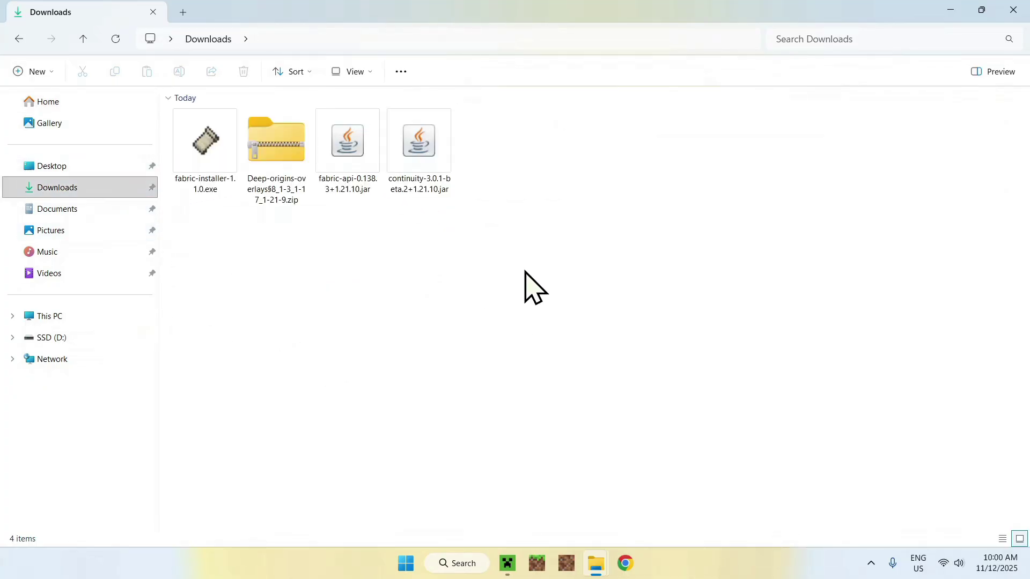
left_click_drag(525, 271, 354, 182)
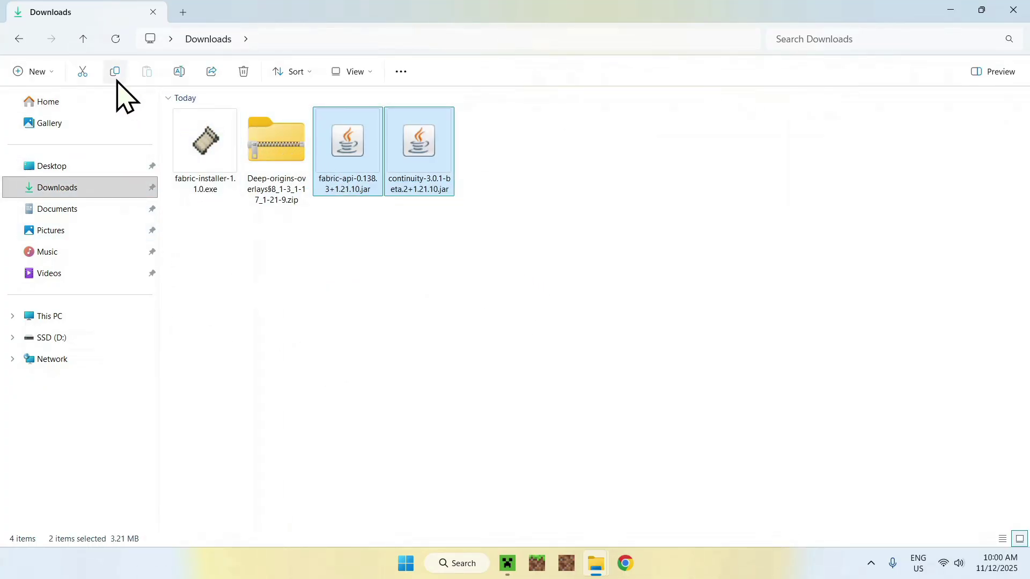
left_click(20, 39)
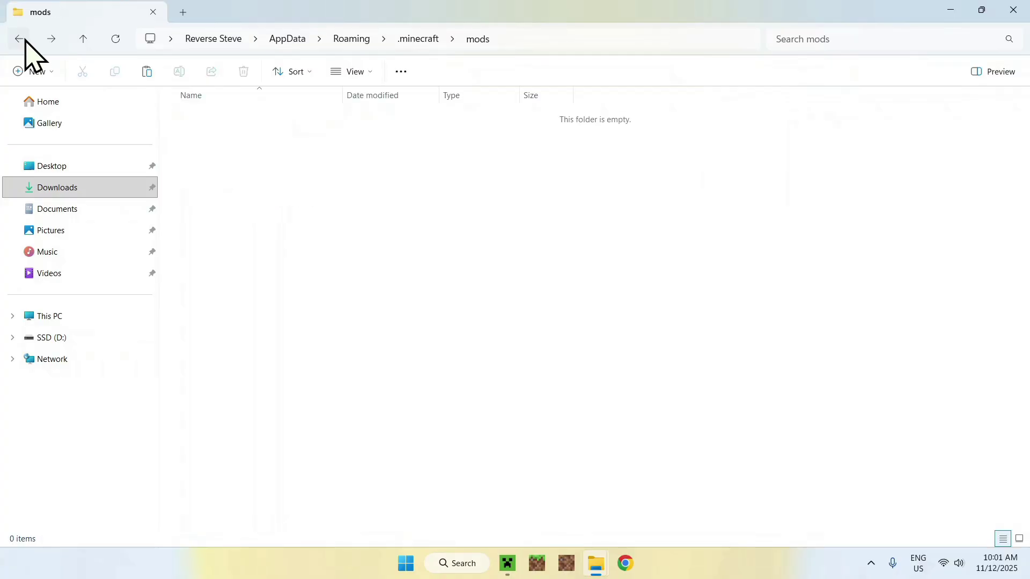
left_click(147, 72)
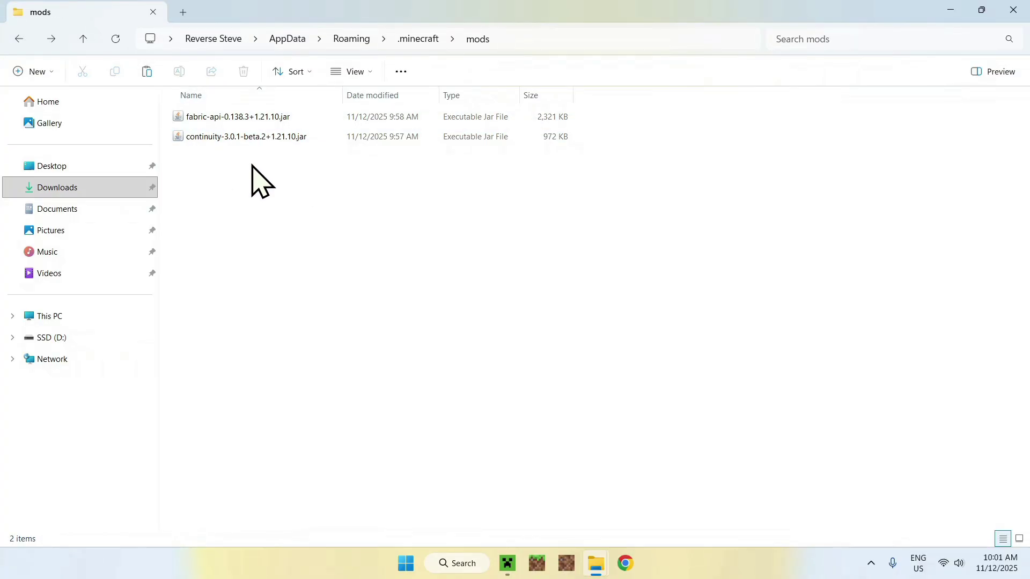
Step: Copy the Deep Origins Overlays zip from Downloads into the .minecraft resourcepacks folder
left_click(418, 40)
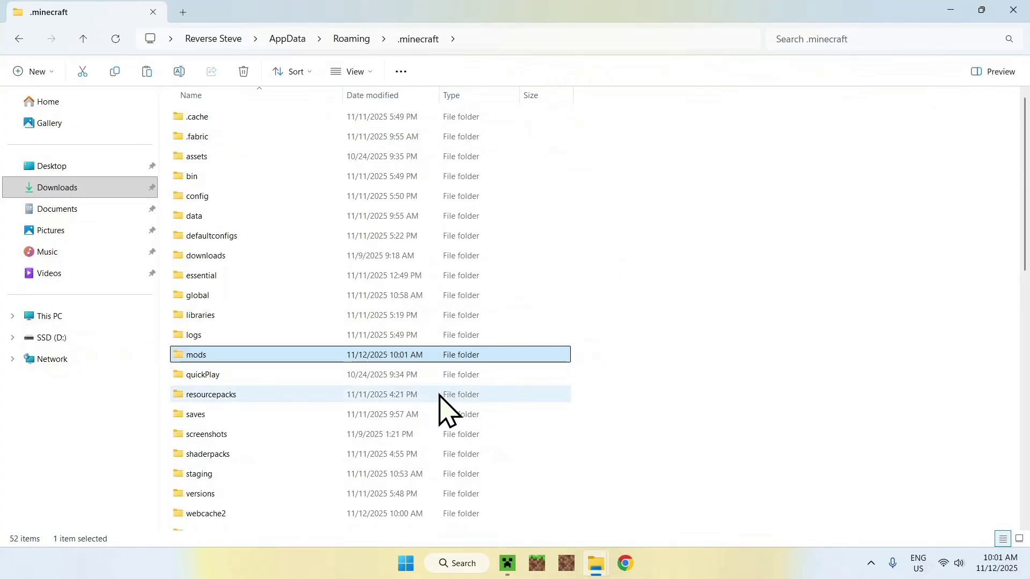
left_click(322, 397)
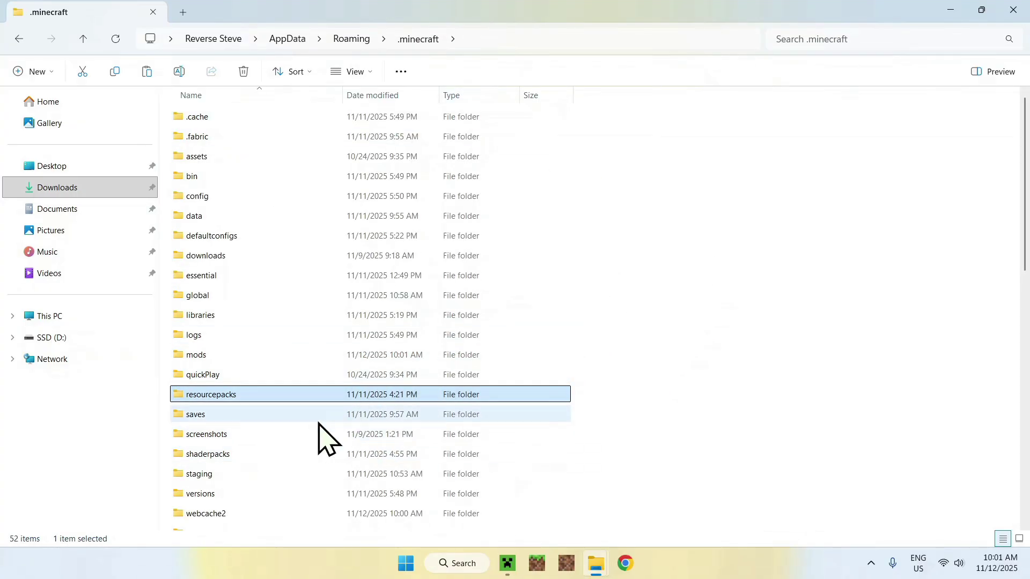
double_click(273, 396)
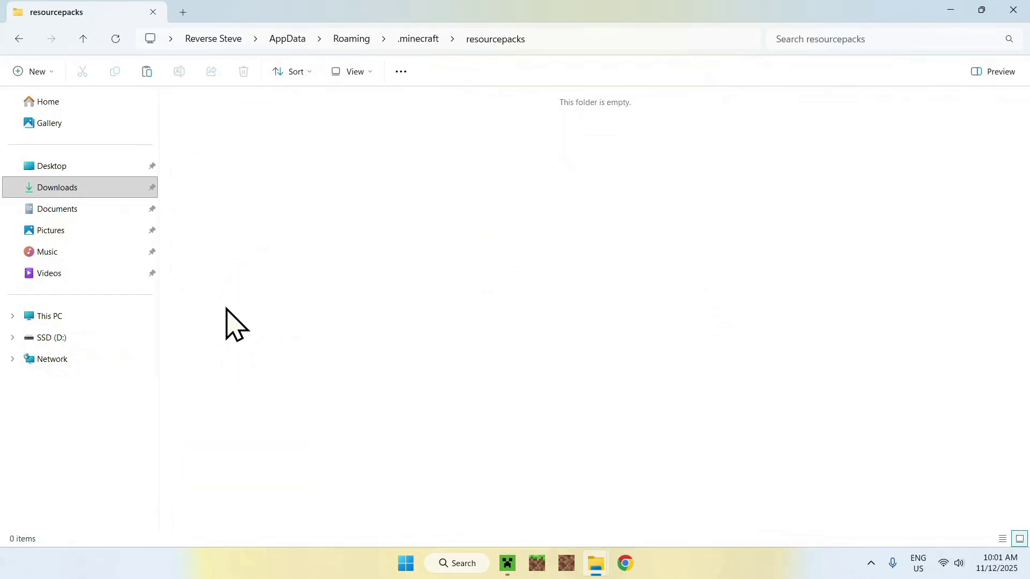
left_click(89, 193)
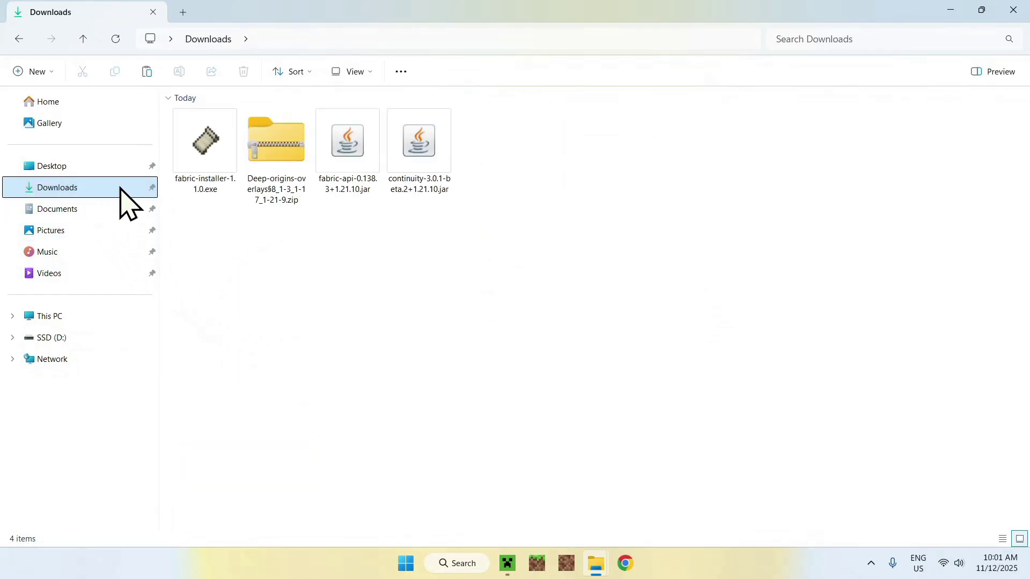
left_click(268, 148)
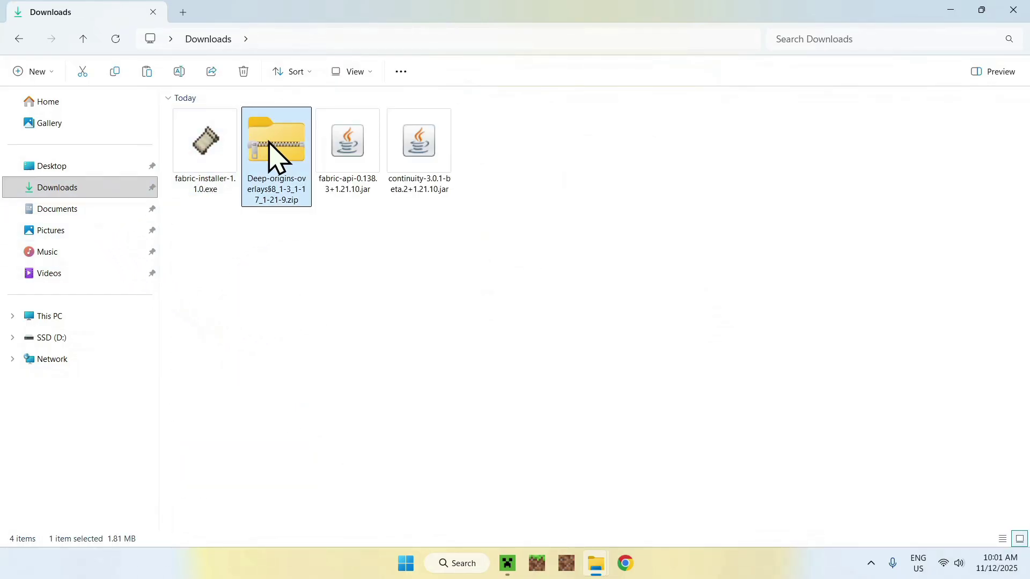
left_click(114, 74)
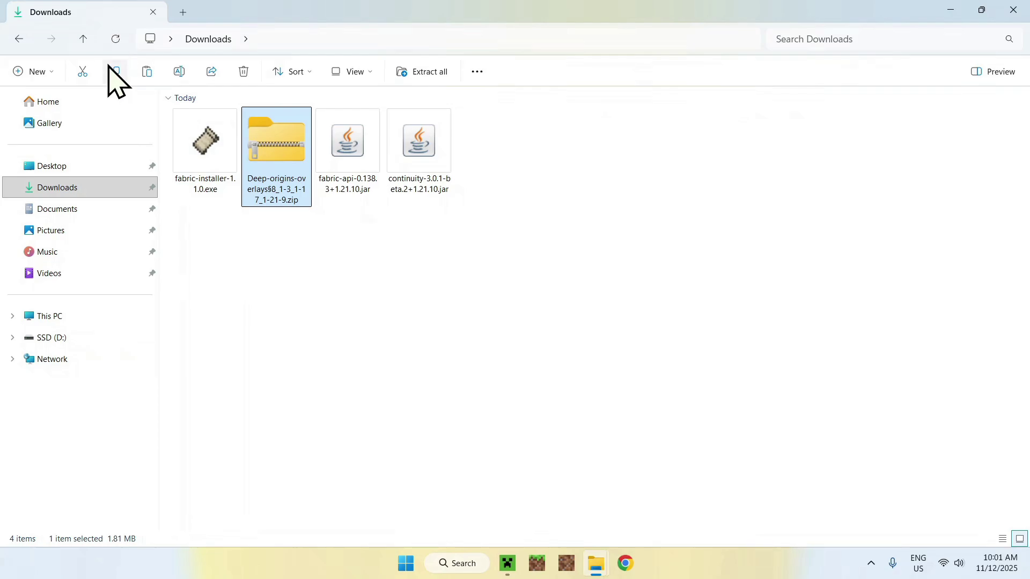
left_click(19, 40)
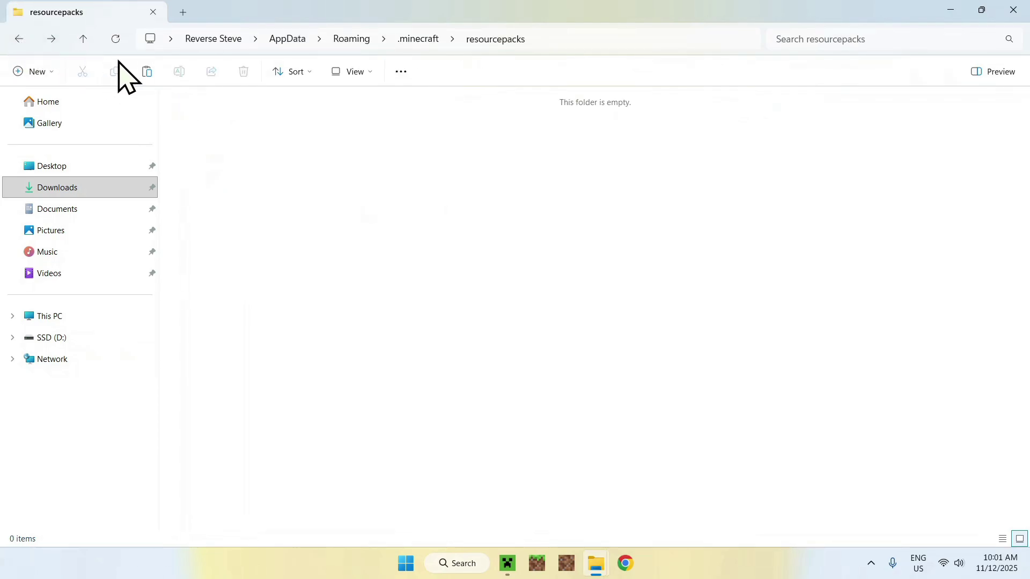
left_click(146, 72)
left_click(320, 142)
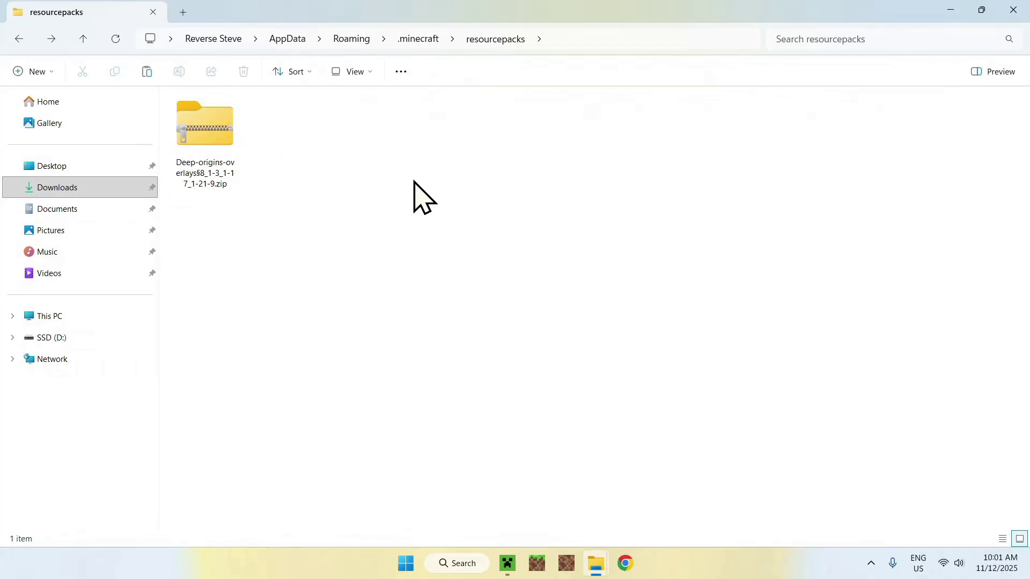
Step: Switch to Minecraft Launcher, launch the fabric-loader-1.21.10 installation, and maximize the game window
left_click(508, 564)
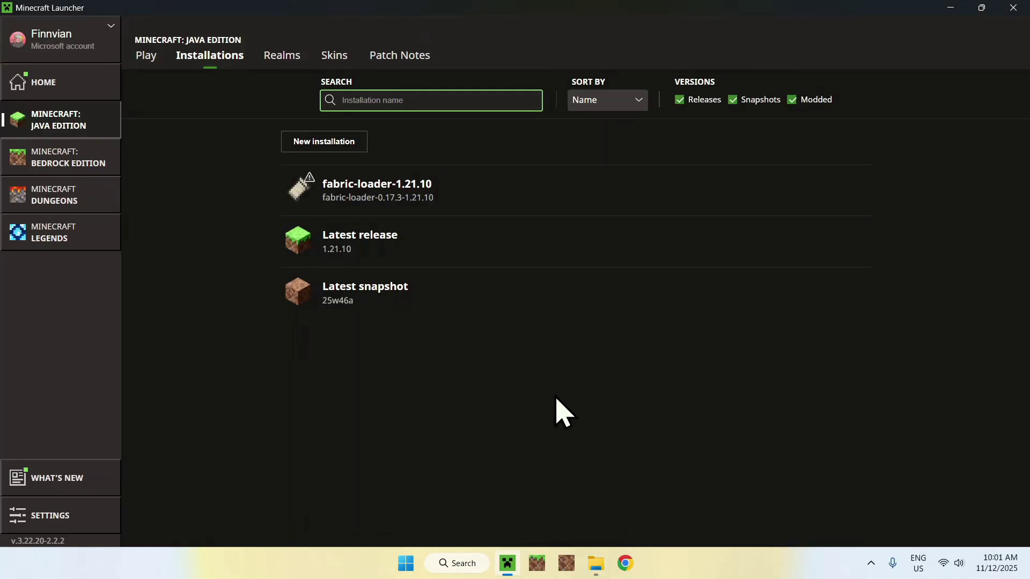
left_click(147, 58)
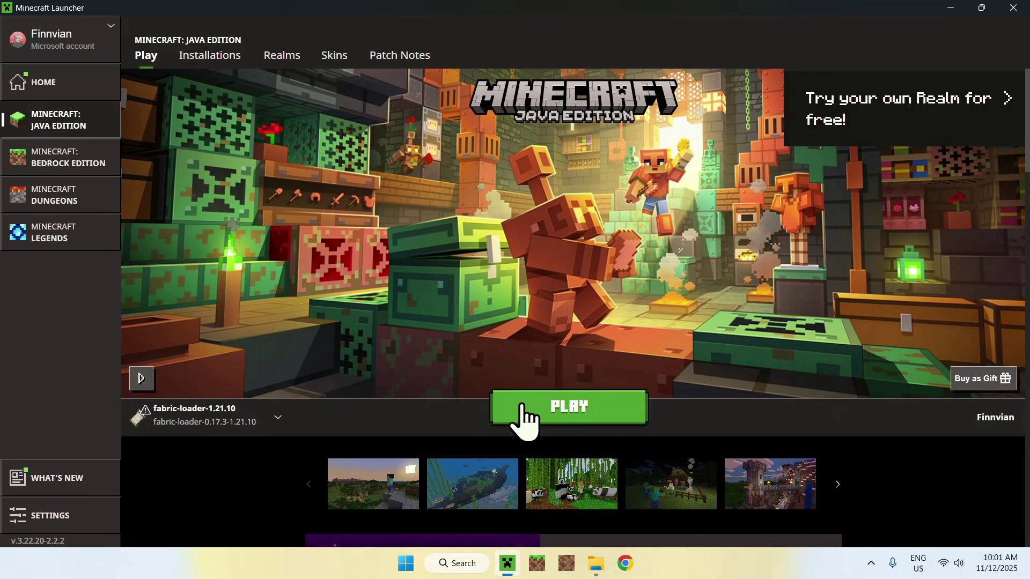
left_click(572, 419)
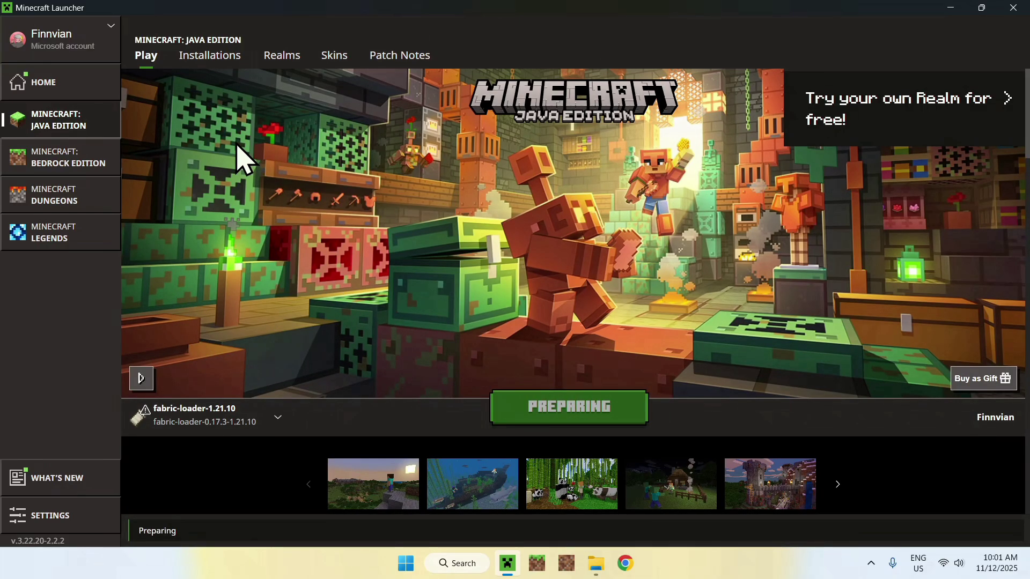
key("alt+Tab")
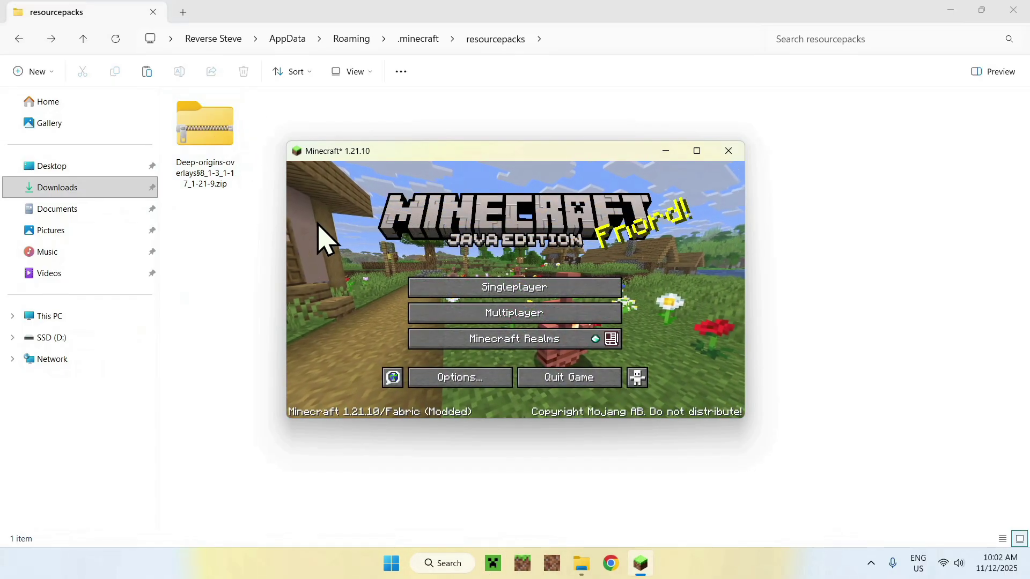
left_click(697, 151)
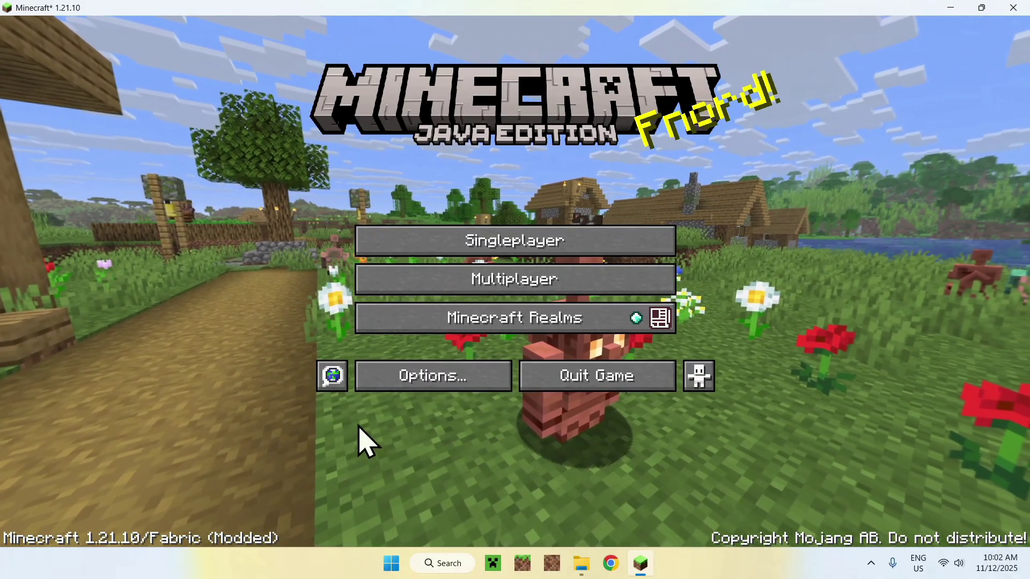
Step: Enable the Deep Origins Overlays resource pack in the game options, and return to the title screen
left_click(414, 374)
left_click(273, 281)
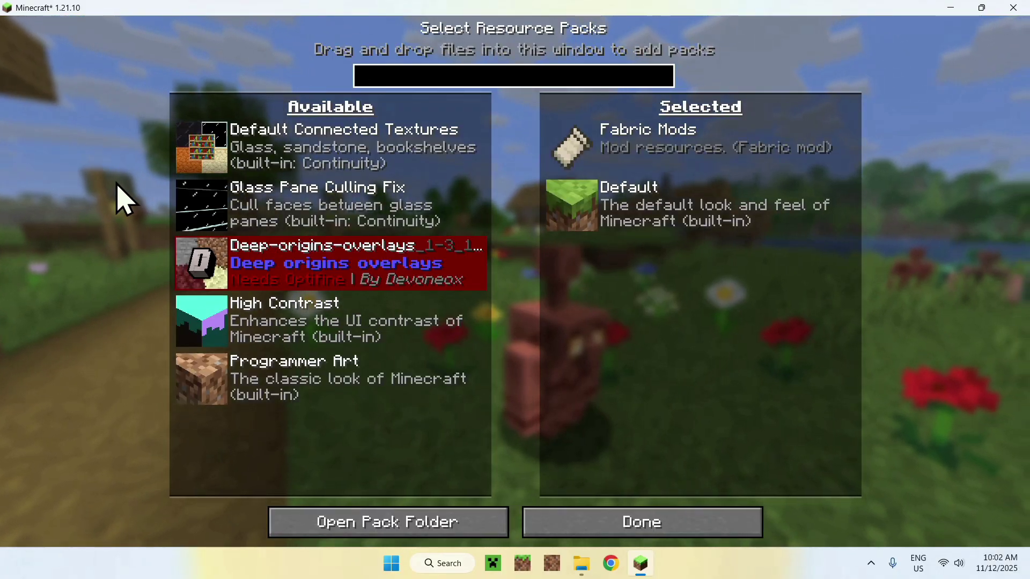
left_click(593, 518)
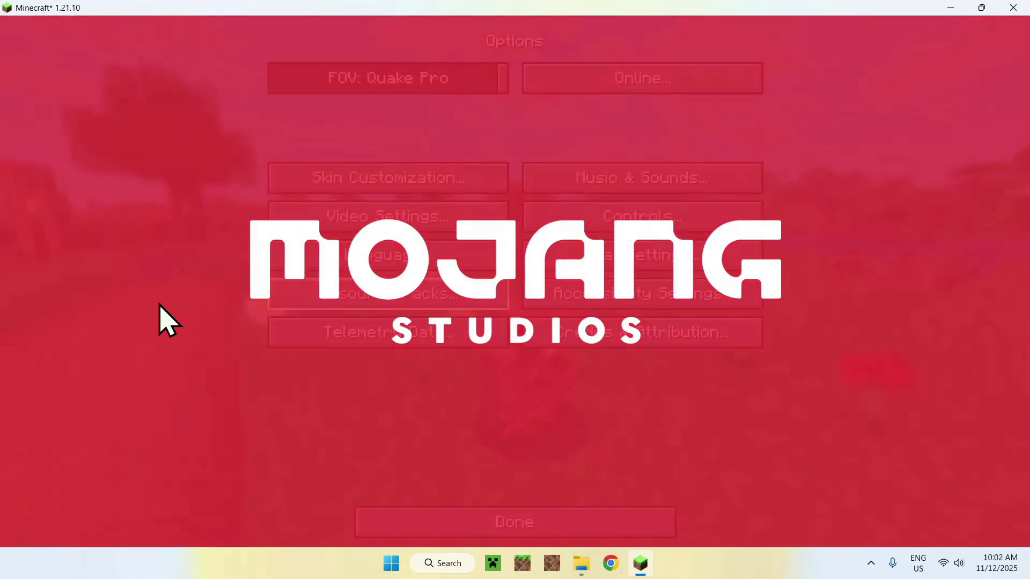
key("Escape")
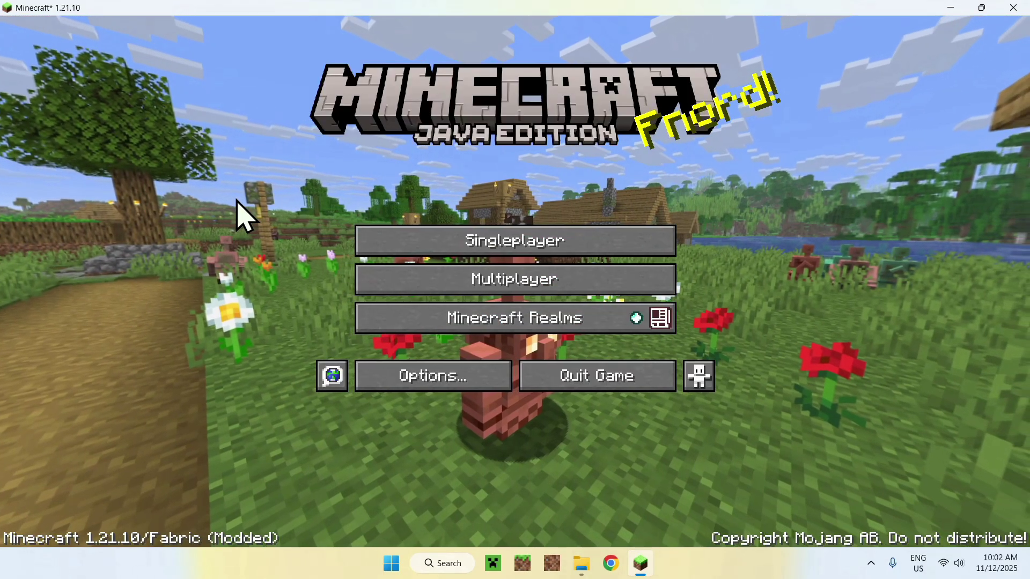
Step: Load the first singleplayer world and walk to the sandy edge of the water
left_click(516, 252)
left_click(331, 139)
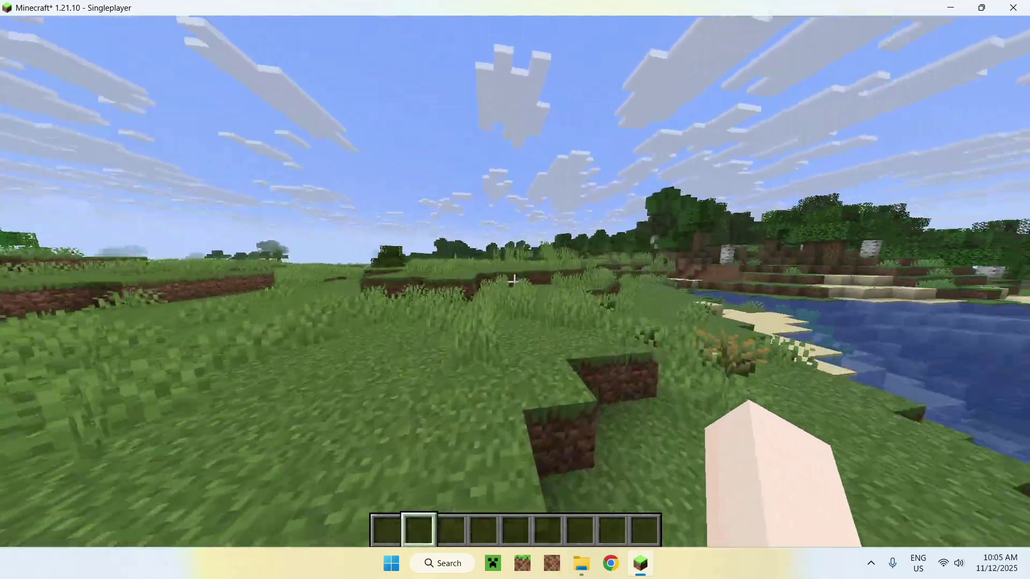
key("w")
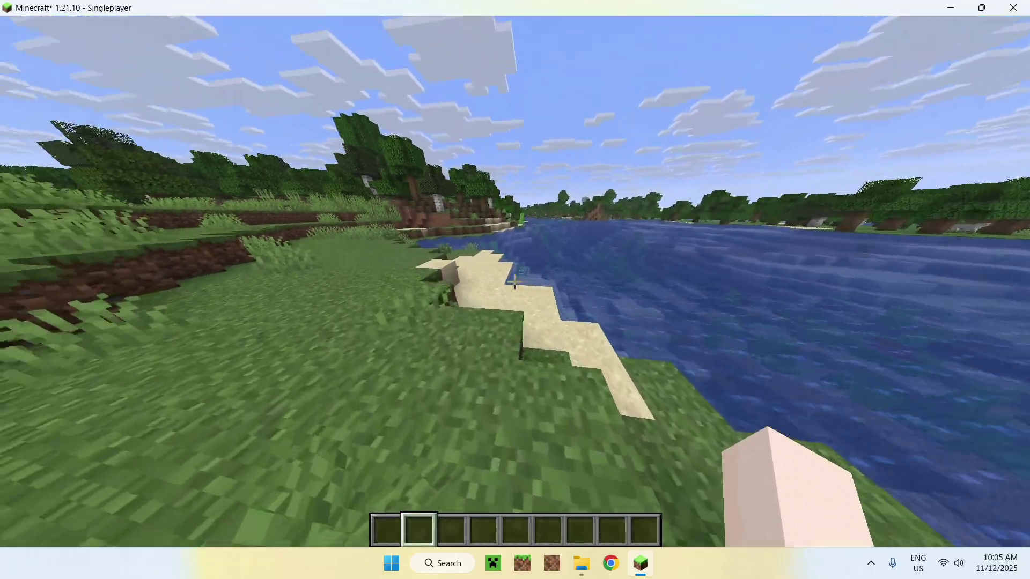
key("w")
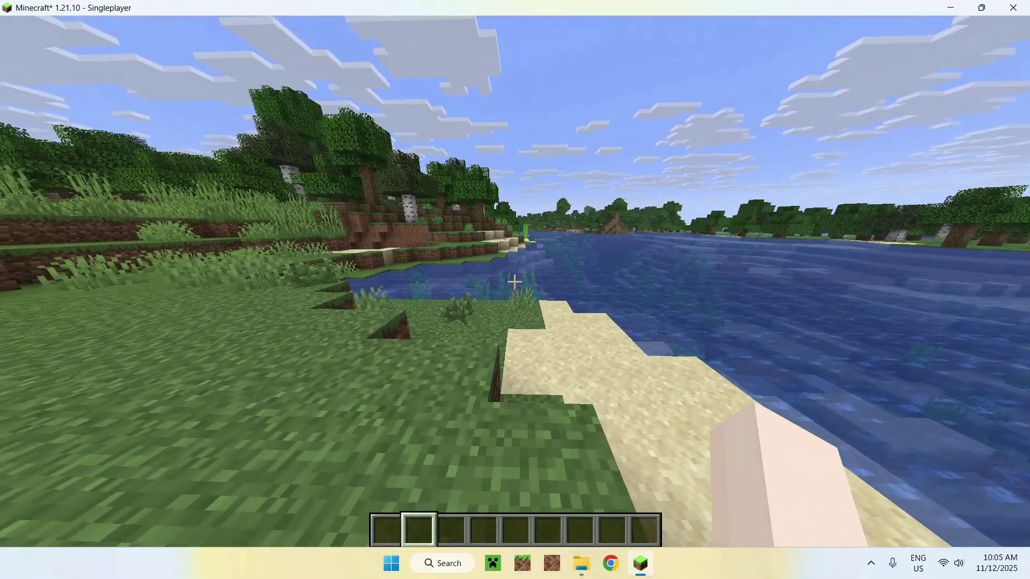
Step: Apply the Deep Origins Overlays resource pack within the world, and inspect the grass and sand borders along the shore and underwater
key("Escape")
left_click(499, 292)
left_click(401, 294)
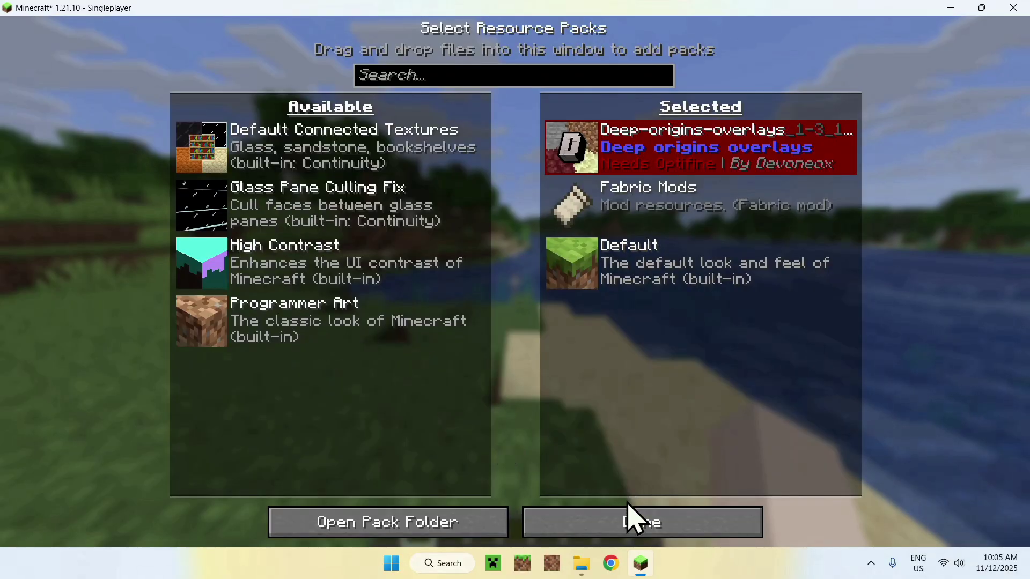
left_click(628, 510)
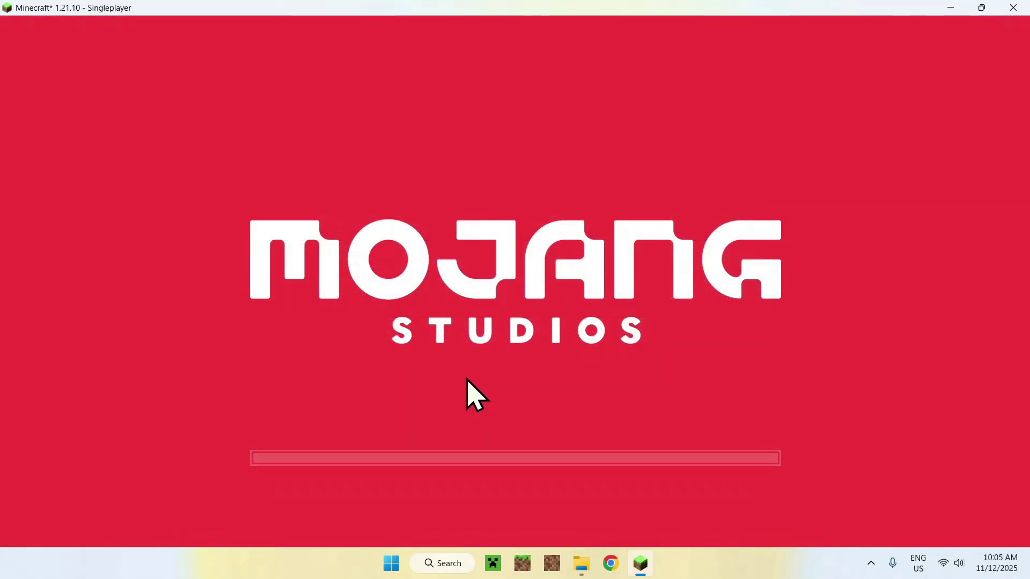
key("Escape")
key("Escape")
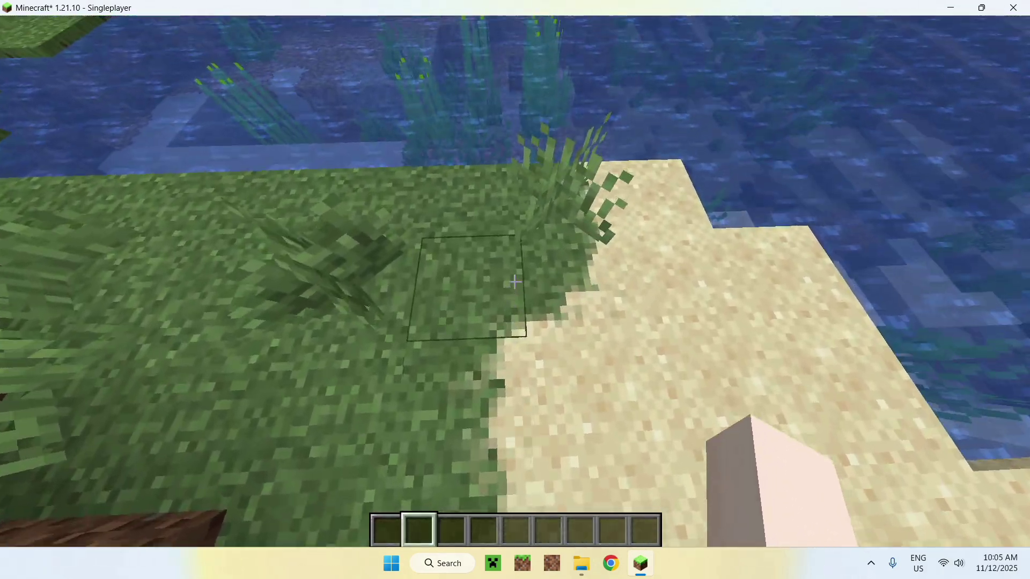
key("w")
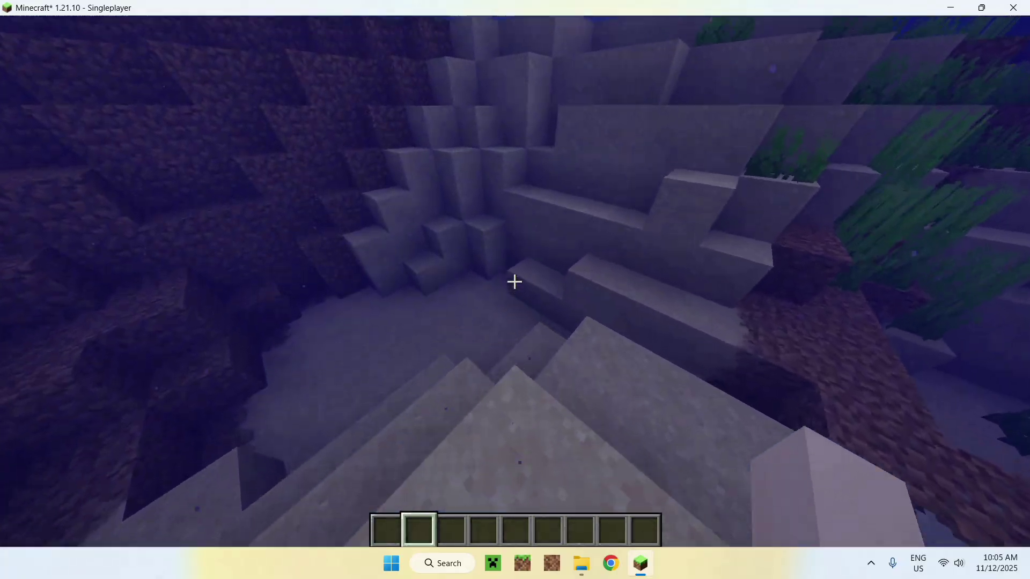
key("space")
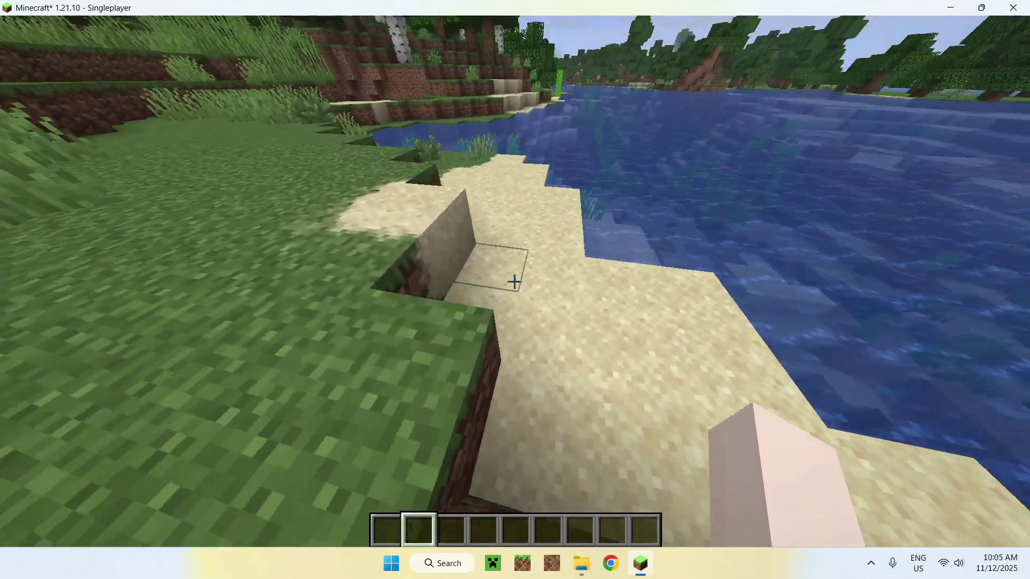
Step: Take glass from the creative inventory and build a glass wall two blocks wide and two blocks high on the grass
key("e")
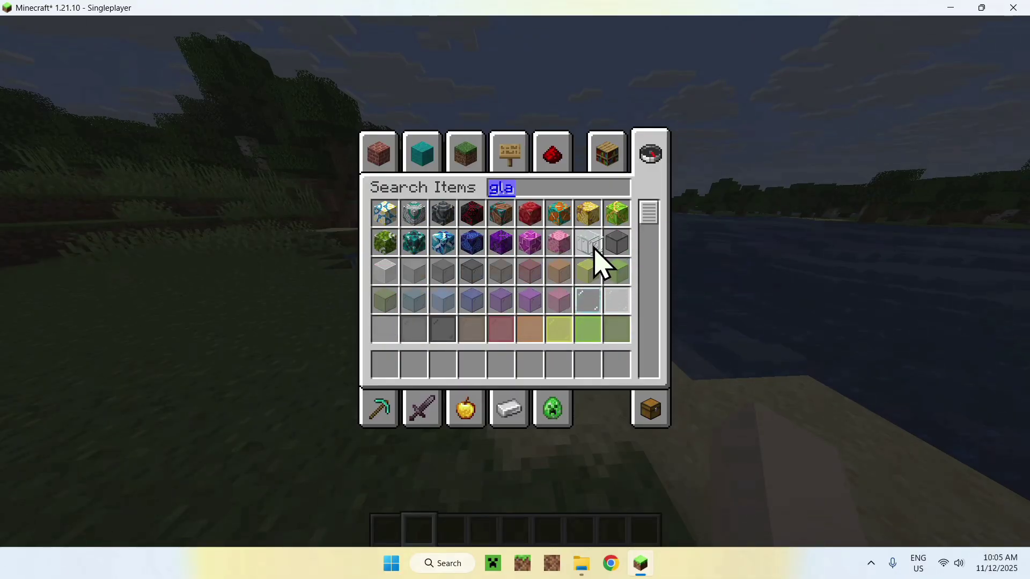
left_click(512, 366)
key("Escape")
scroll(515, 290, "down", 1)
scroll(515, 282, "down", 1)
right_click(515, 281)
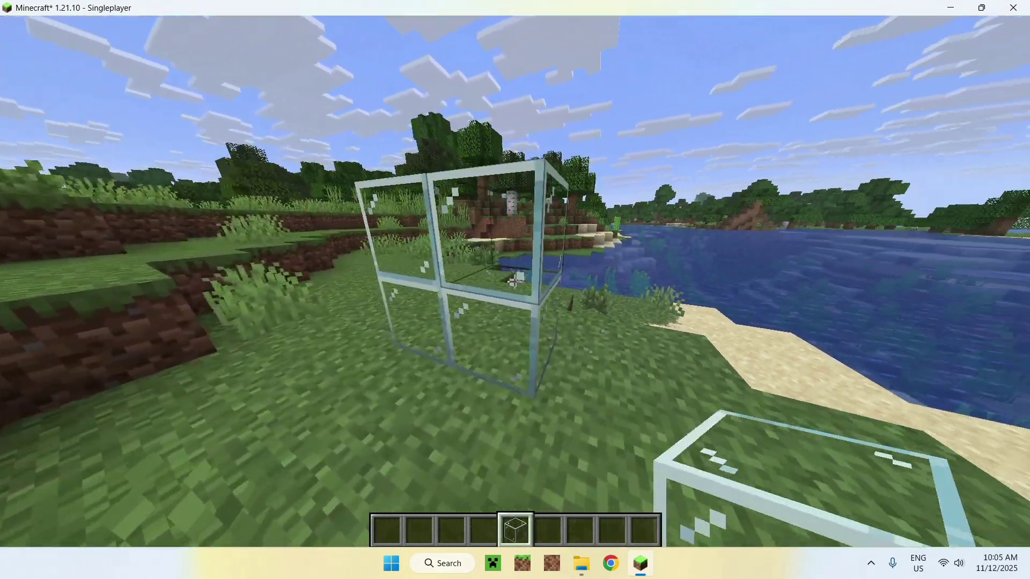
scroll(515, 282, "down", 1)
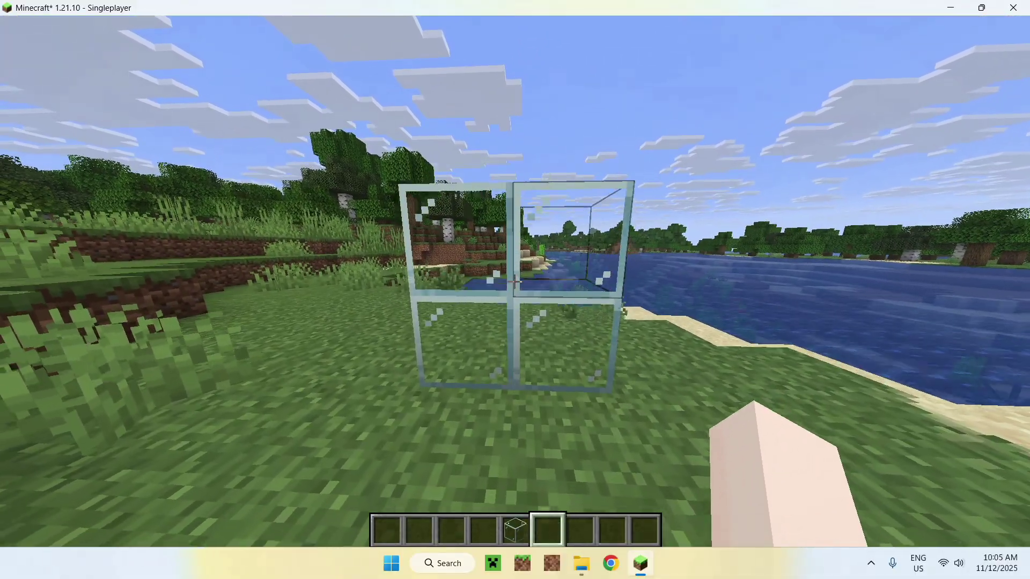
Step: Replace the Deep Origins Overlays resource pack with Default Connected Textures, and return to the world
key("Escape")
left_click(472, 304)
left_click(400, 309)
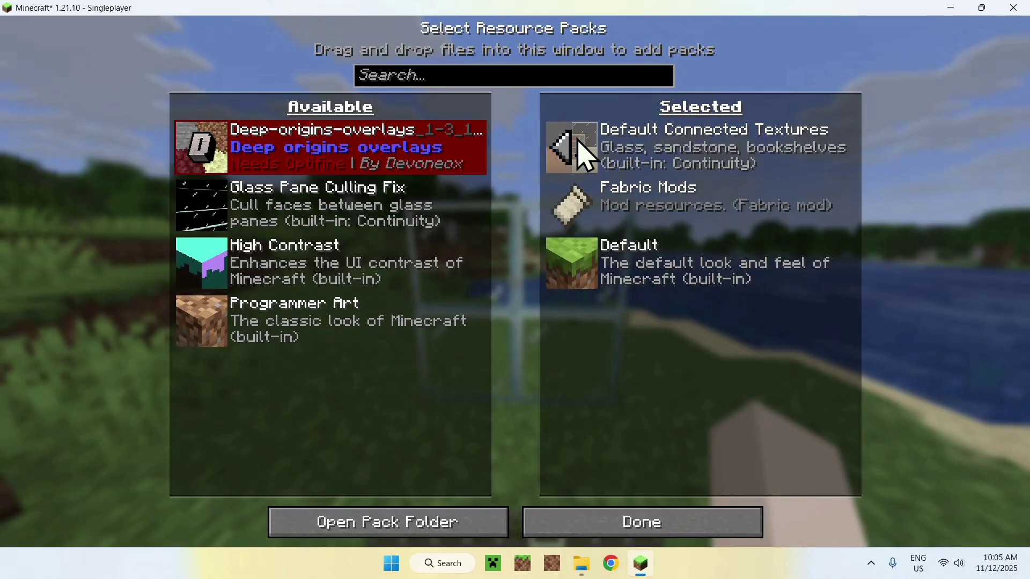
left_click(630, 522)
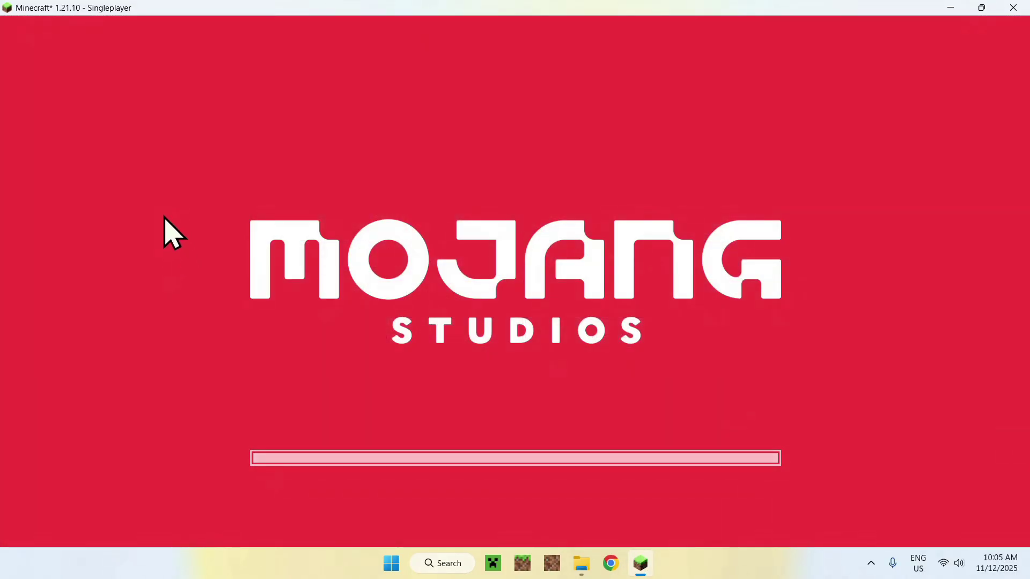
key("Escape")
key("Escape")
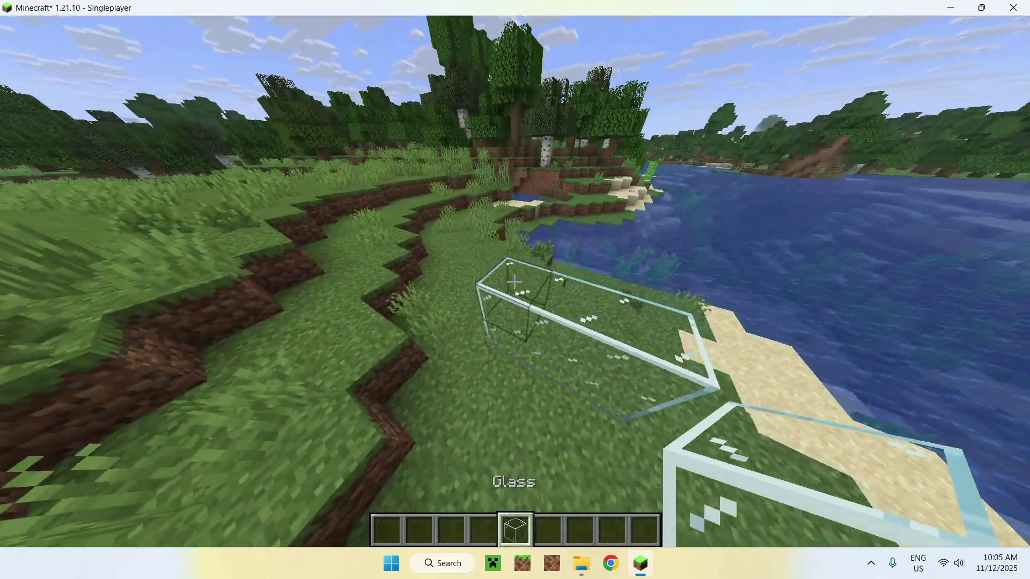
Step: Build a glass wall three blocks wide and three blocks high near the shore, and view it in third person
scroll(515, 290, "down", 1)
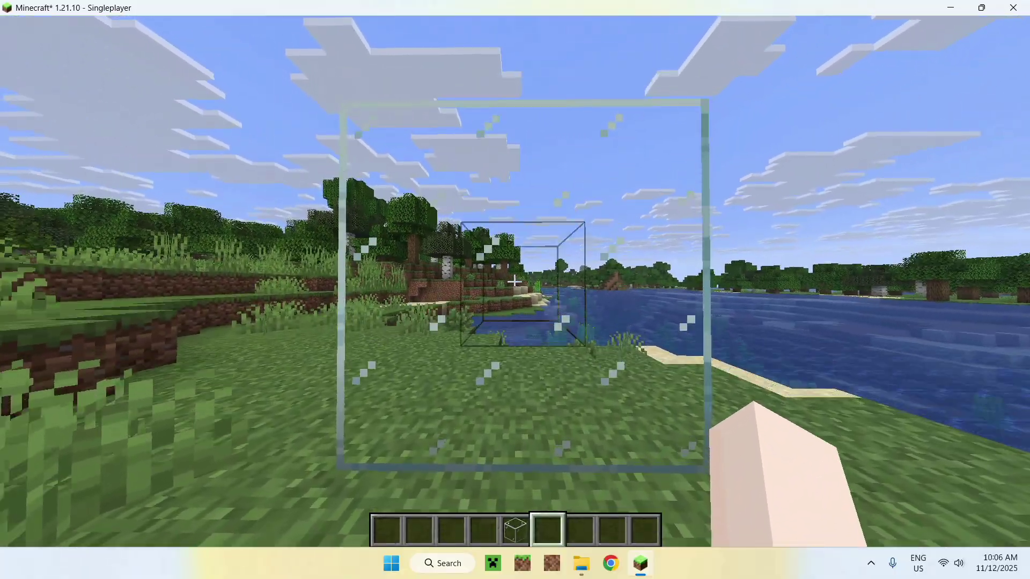
key("F5")
key("F5")
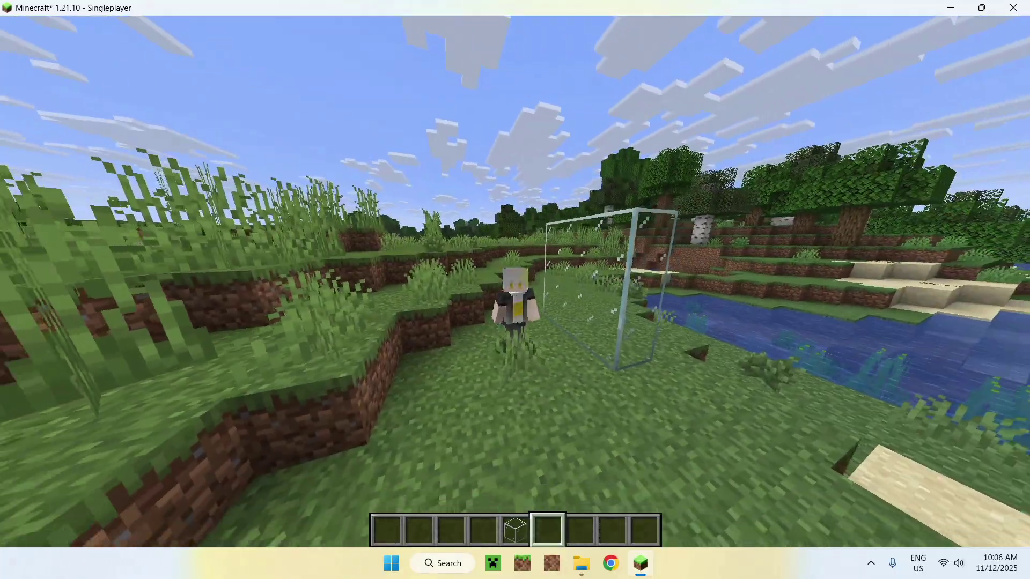